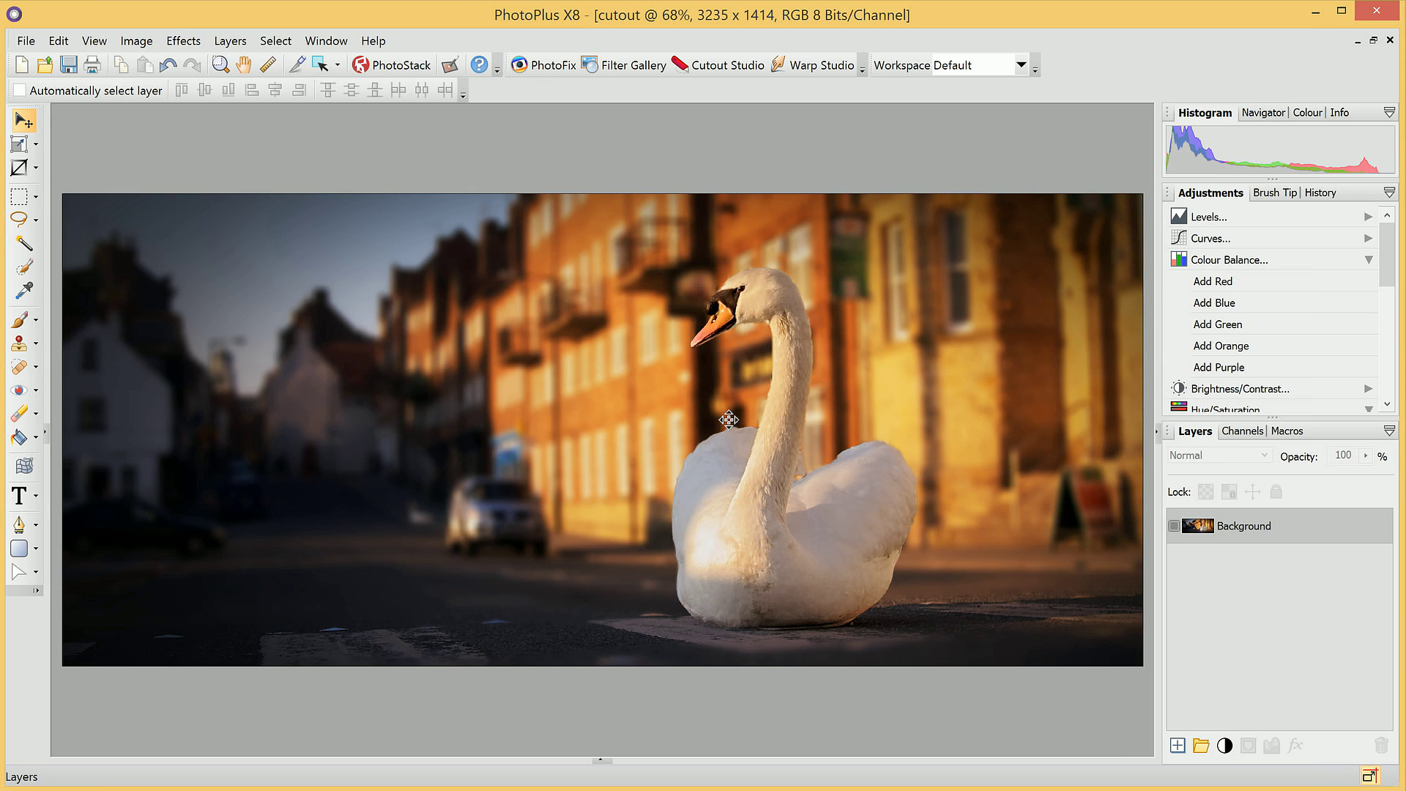
Launch Cutout Studio from the toolbar with the swan photo loaded
{"action": "left_click", "coordinate": [730, 67]}
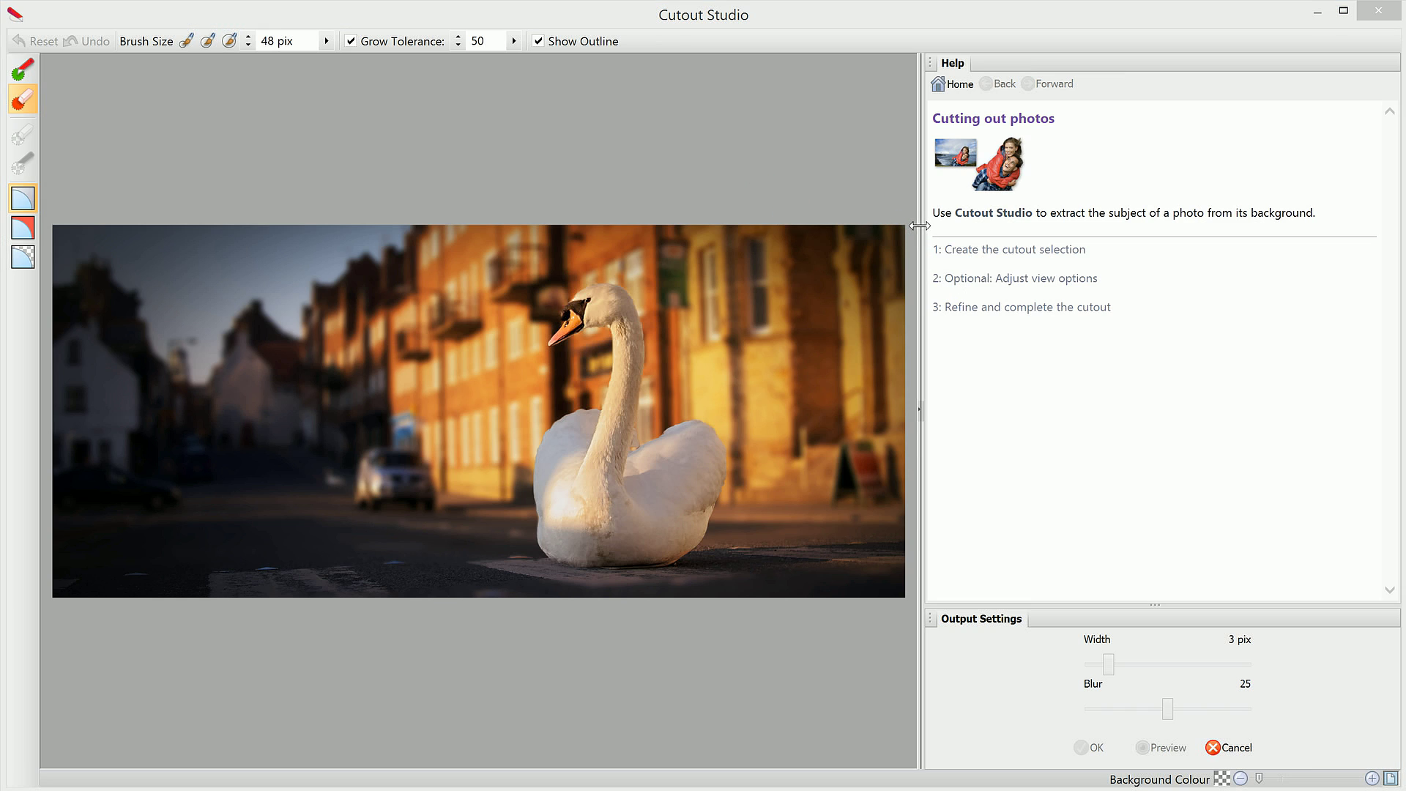
Shrink the Help panel so the swan photo canvas fills more of the window
{"action": "left_click_drag", "start_coordinate": [920, 225], "coordinate": [1164, 459]}
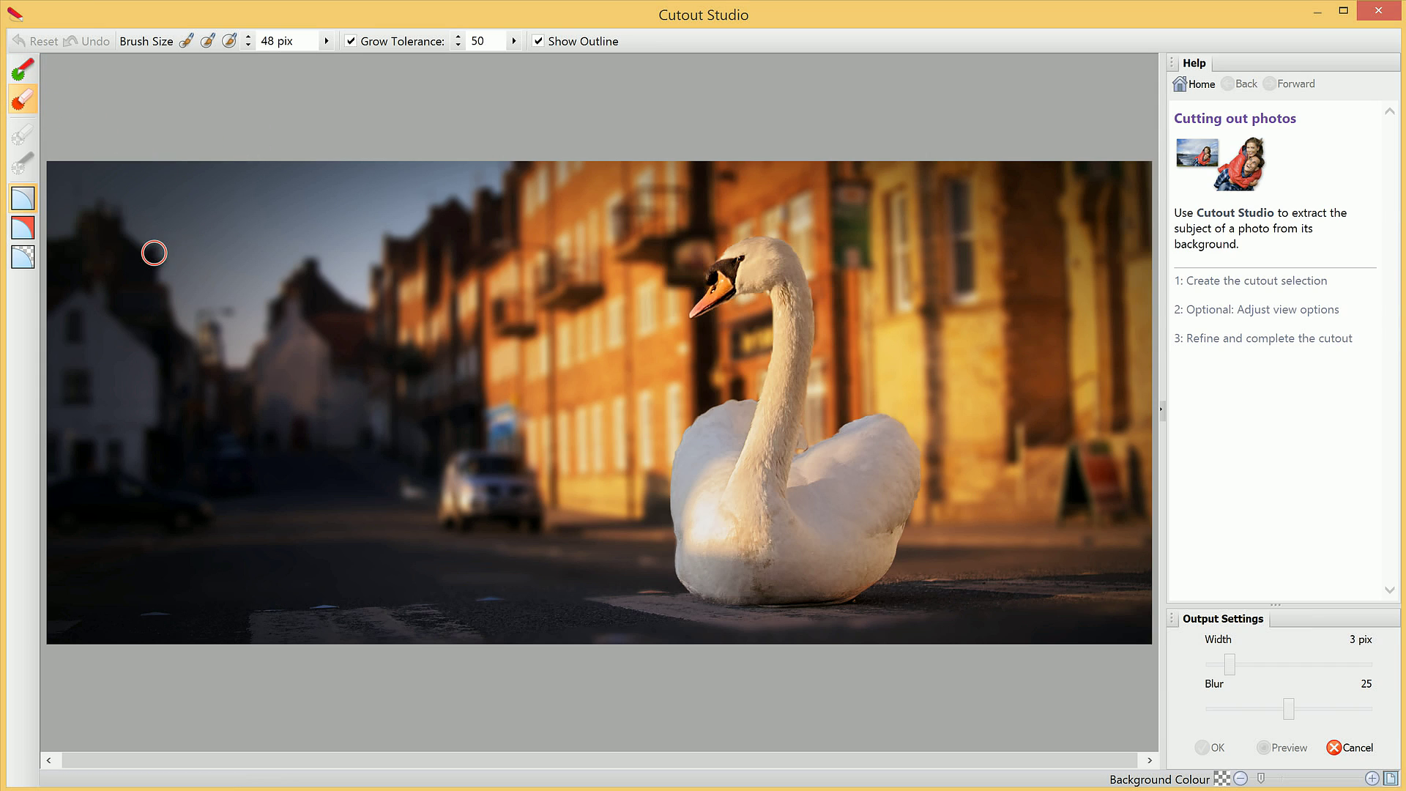
Discard the sky, left and right buildings, and road on the right
{"action": "mouse_move", "coordinate": [154, 253]}
{"action": "left_mouse_down"}
{"action": "mouse_move", "coordinate": [163, 232]}
{"action": "mouse_move", "coordinate": [217, 213]}
{"action": "left_mouse_up"}
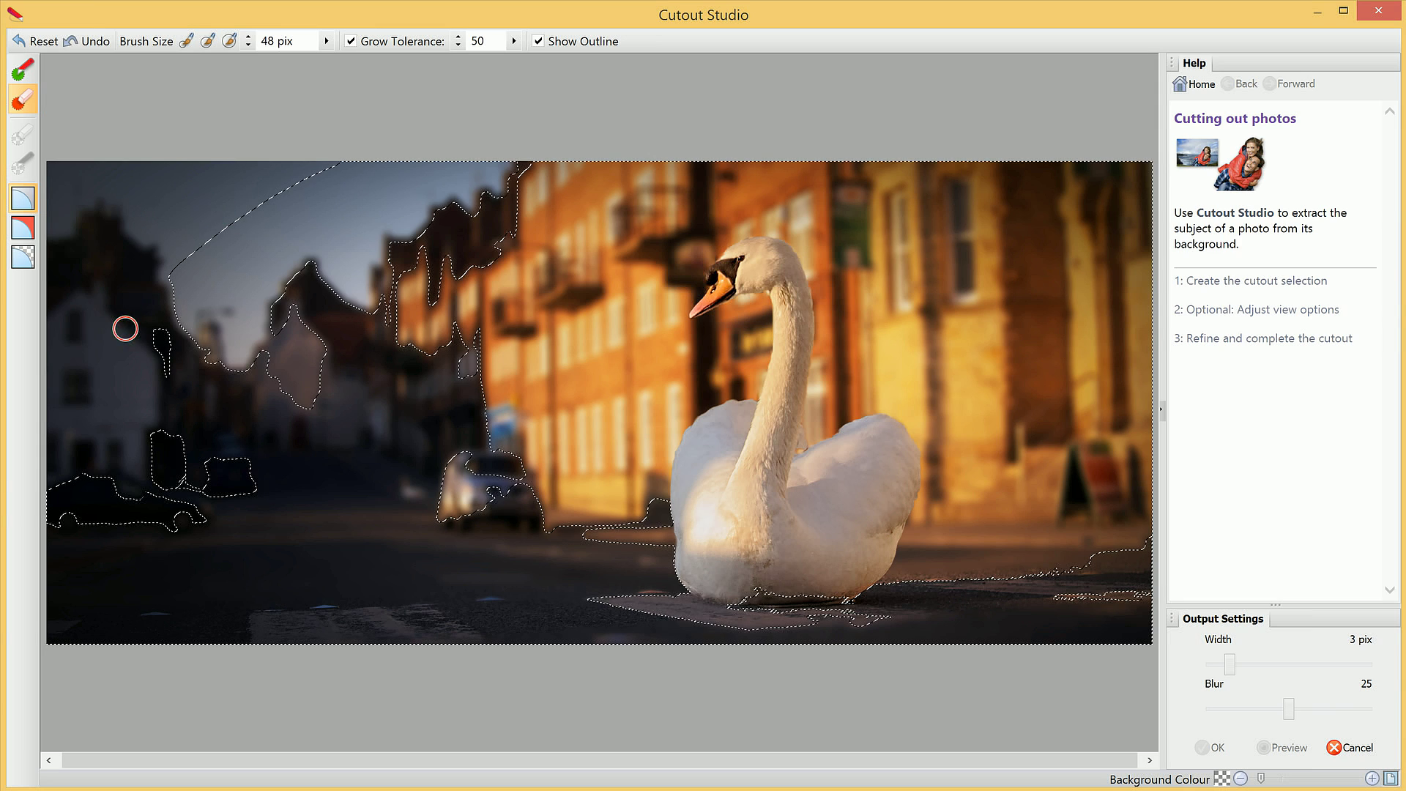
{"action": "mouse_move", "coordinate": [125, 329]}
{"action": "left_mouse_down"}
{"action": "mouse_move", "coordinate": [269, 330]}
{"action": "mouse_move", "coordinate": [273, 251]}
{"action": "mouse_move", "coordinate": [214, 315]}
{"action": "mouse_move", "coordinate": [568, 308]}
{"action": "mouse_move", "coordinate": [581, 216]}
{"action": "mouse_move", "coordinate": [687, 175]}
{"action": "mouse_move", "coordinate": [546, 197]}
{"action": "left_mouse_up"}
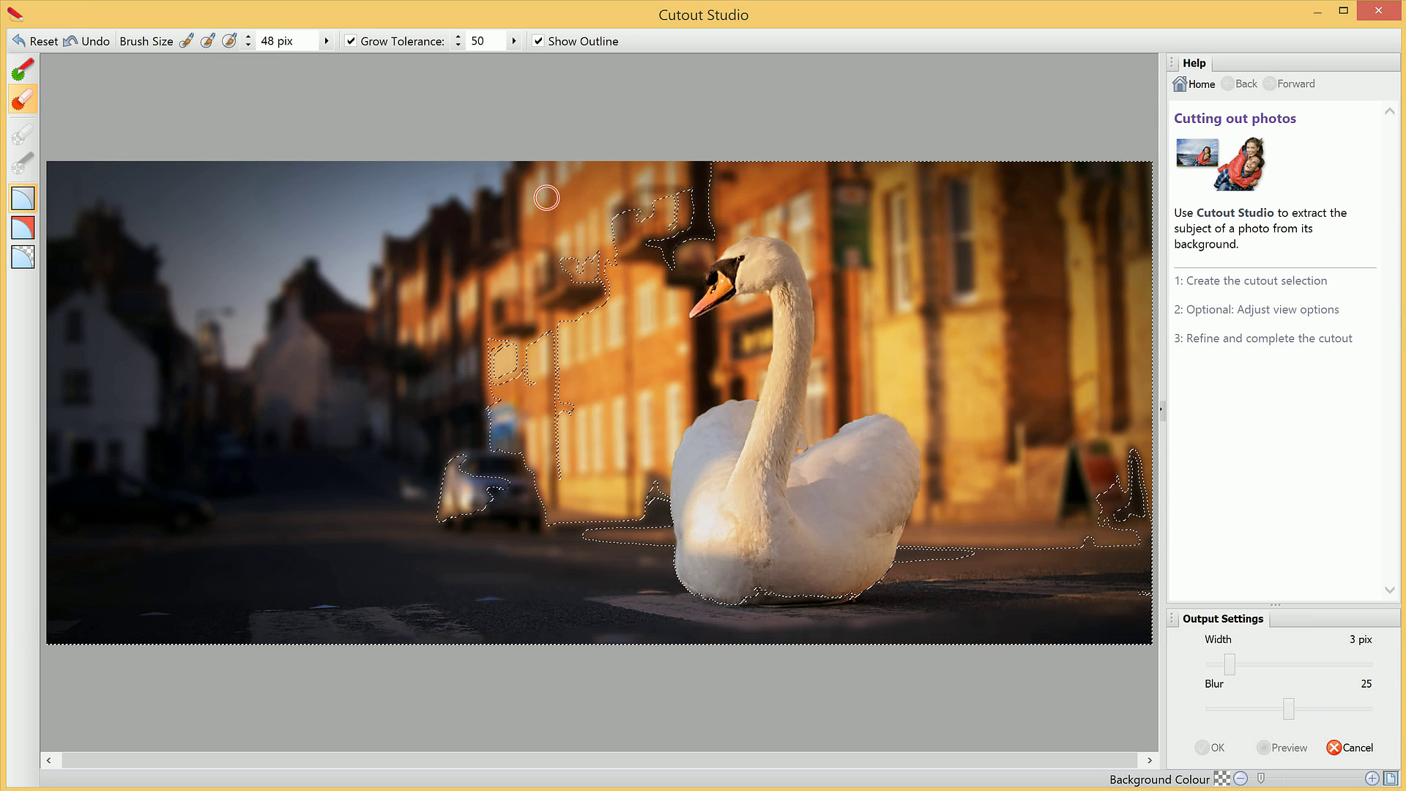
{"action": "mouse_move", "coordinate": [678, 181]}
{"action": "left_mouse_down"}
{"action": "mouse_move", "coordinate": [960, 202]}
{"action": "mouse_move", "coordinate": [1127, 313]}
{"action": "mouse_move", "coordinate": [1089, 195]}
{"action": "left_mouse_up"}
{"action": "mouse_move", "coordinate": [1116, 356]}
{"action": "left_mouse_down"}
{"action": "mouse_move", "coordinate": [1123, 461]}
{"action": "mouse_move", "coordinate": [1054, 396]}
{"action": "left_mouse_up"}
{"action": "mouse_move", "coordinate": [916, 257]}
{"action": "left_mouse_down"}
{"action": "mouse_move", "coordinate": [885, 249]}
{"action": "mouse_move", "coordinate": [866, 293]}
{"action": "mouse_move", "coordinate": [888, 344]}
{"action": "mouse_move", "coordinate": [1009, 441]}
{"action": "mouse_move", "coordinate": [1045, 418]}
{"action": "mouse_move", "coordinate": [1069, 476]}
{"action": "left_mouse_up"}
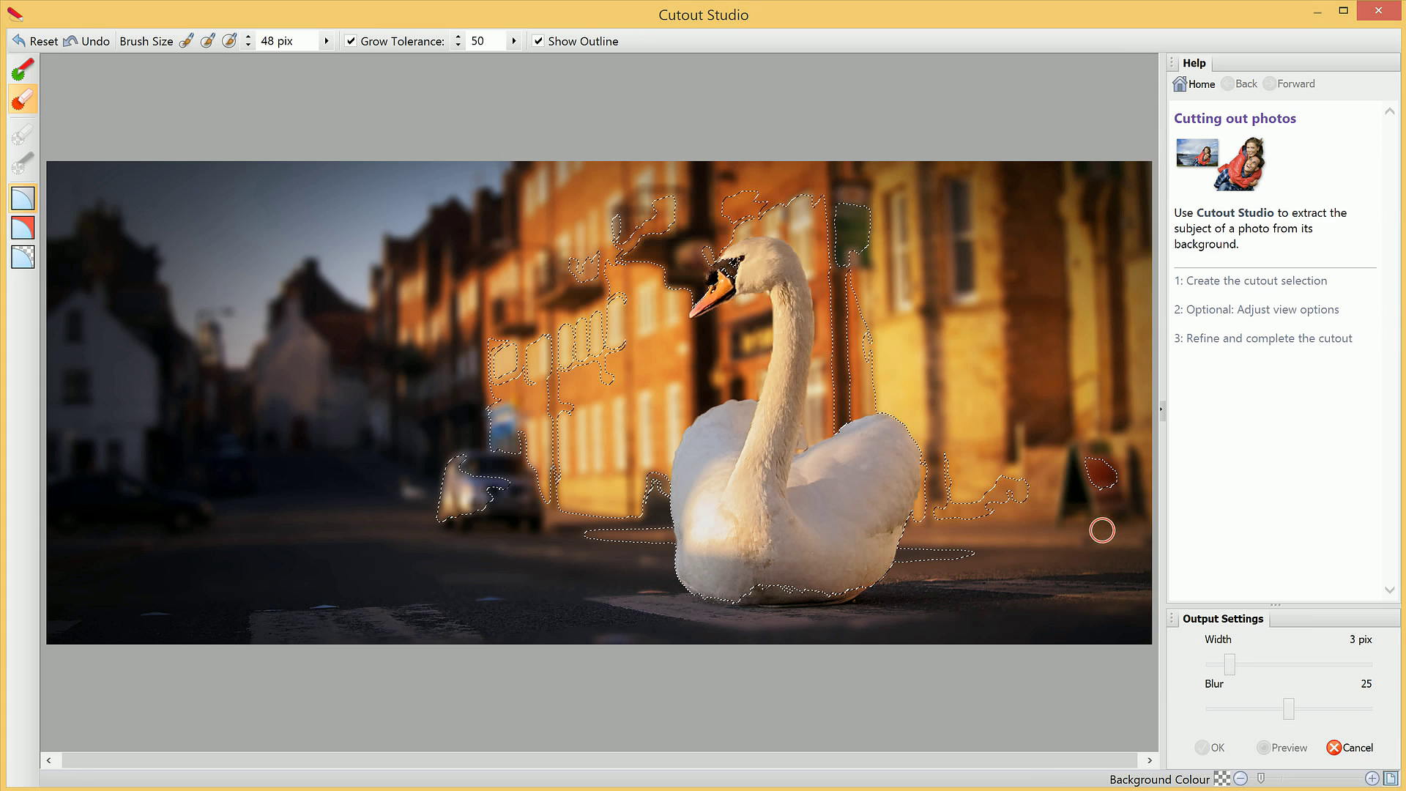
{"action": "mouse_move", "coordinate": [1102, 530]}
{"action": "left_mouse_down"}
{"action": "mouse_move", "coordinate": [1076, 468]}
{"action": "mouse_move", "coordinate": [970, 514]}
{"action": "mouse_move", "coordinate": [920, 577]}
{"action": "mouse_move", "coordinate": [940, 456]}
{"action": "left_mouse_up"}
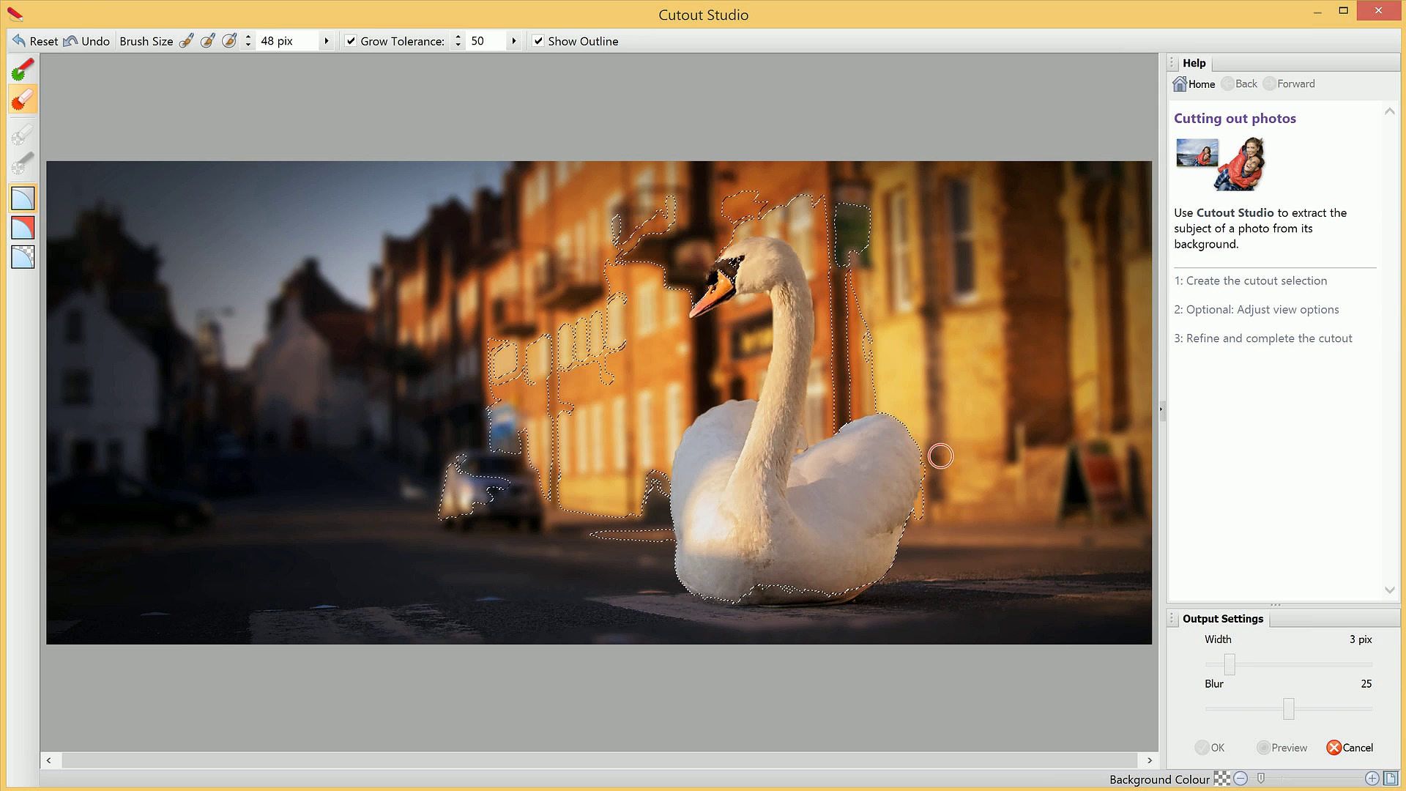
Discard the background beside the swan's neck, around the car, and stray outline loops
{"action": "mouse_move", "coordinate": [865, 353]}
{"action": "left_mouse_down"}
{"action": "mouse_move", "coordinate": [842, 405]}
{"action": "mouse_move", "coordinate": [854, 264]}
{"action": "mouse_move", "coordinate": [800, 196]}
{"action": "mouse_move", "coordinate": [696, 213]}
{"action": "mouse_move", "coordinate": [641, 326]}
{"action": "mouse_move", "coordinate": [612, 293]}
{"action": "mouse_move", "coordinate": [461, 388]}
{"action": "left_mouse_up"}
{"action": "mouse_move", "coordinate": [636, 391]}
{"action": "left_mouse_down"}
{"action": "mouse_move", "coordinate": [611, 482]}
{"action": "mouse_move", "coordinate": [612, 435]}
{"action": "left_mouse_up"}
{"action": "mouse_move", "coordinate": [722, 353]}
{"action": "left_mouse_down"}
{"action": "mouse_move", "coordinate": [747, 322]}
{"action": "mouse_move", "coordinate": [735, 315]}
{"action": "mouse_move", "coordinate": [672, 410]}
{"action": "mouse_move", "coordinate": [649, 516]}
{"action": "mouse_move", "coordinate": [604, 511]}
{"action": "left_mouse_up"}
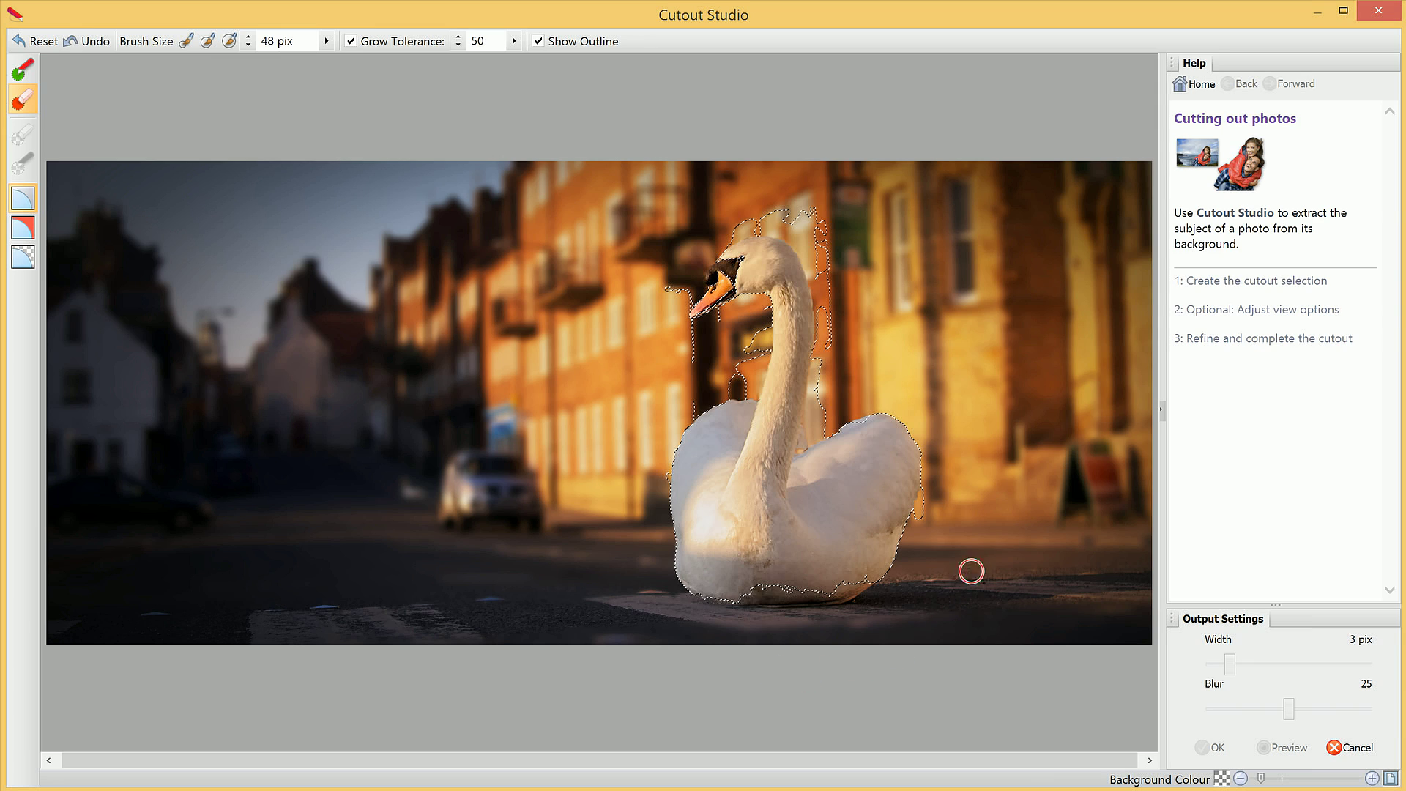
{"action": "left_click_drag", "start_coordinate": [928, 501], "coordinate": [928, 500]}
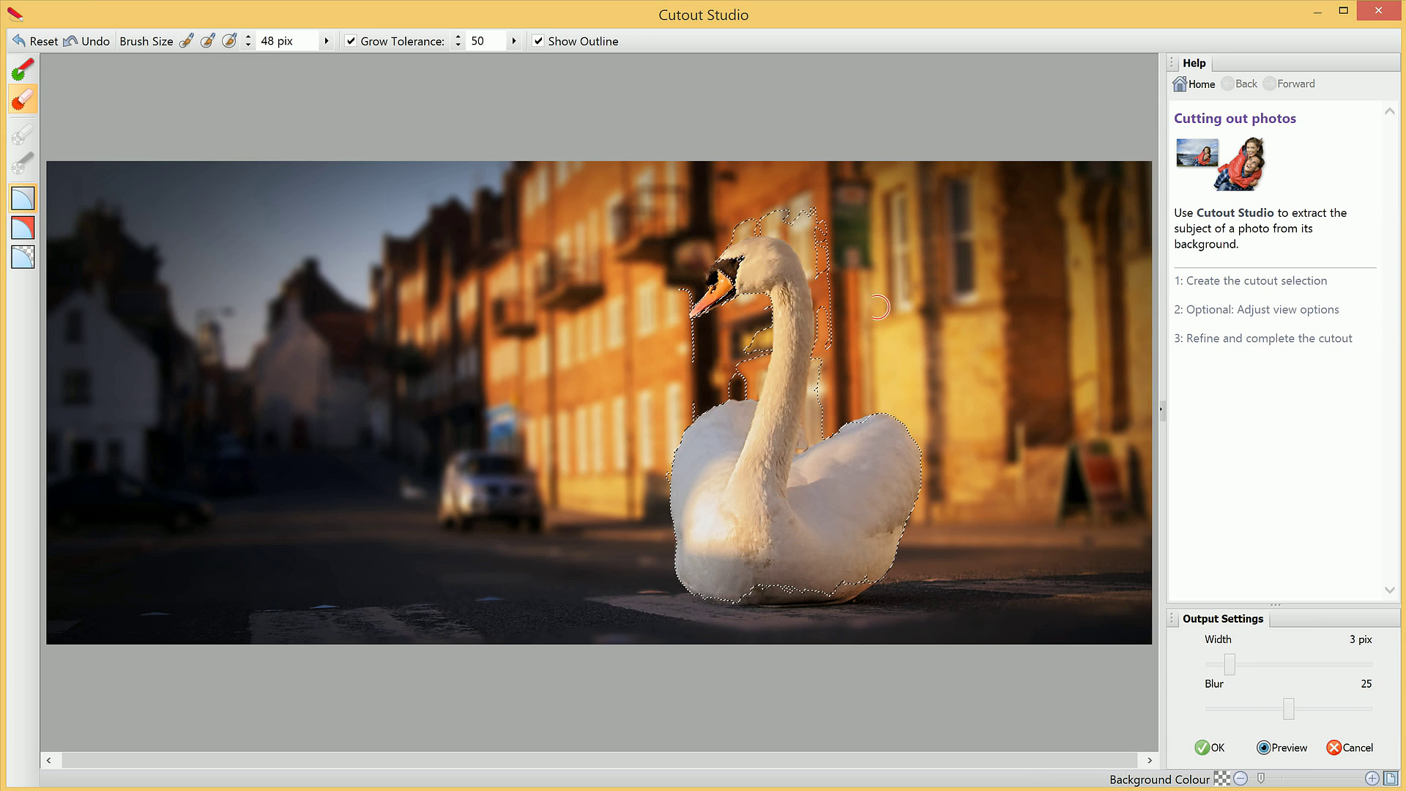
{"action": "mouse_move", "coordinate": [842, 316]}
{"action": "left_mouse_down"}
{"action": "mouse_move", "coordinate": [788, 202]}
{"action": "mouse_move", "coordinate": [734, 217]}
{"action": "mouse_move", "coordinate": [731, 231]}
{"action": "mouse_move", "coordinate": [773, 220]}
{"action": "mouse_move", "coordinate": [811, 249]}
{"action": "left_mouse_up"}
{"action": "mouse_move", "coordinate": [691, 404]}
{"action": "left_mouse_down"}
{"action": "mouse_move", "coordinate": [751, 372]}
{"action": "mouse_move", "coordinate": [826, 367]}
{"action": "mouse_move", "coordinate": [814, 425]}
{"action": "left_mouse_up"}
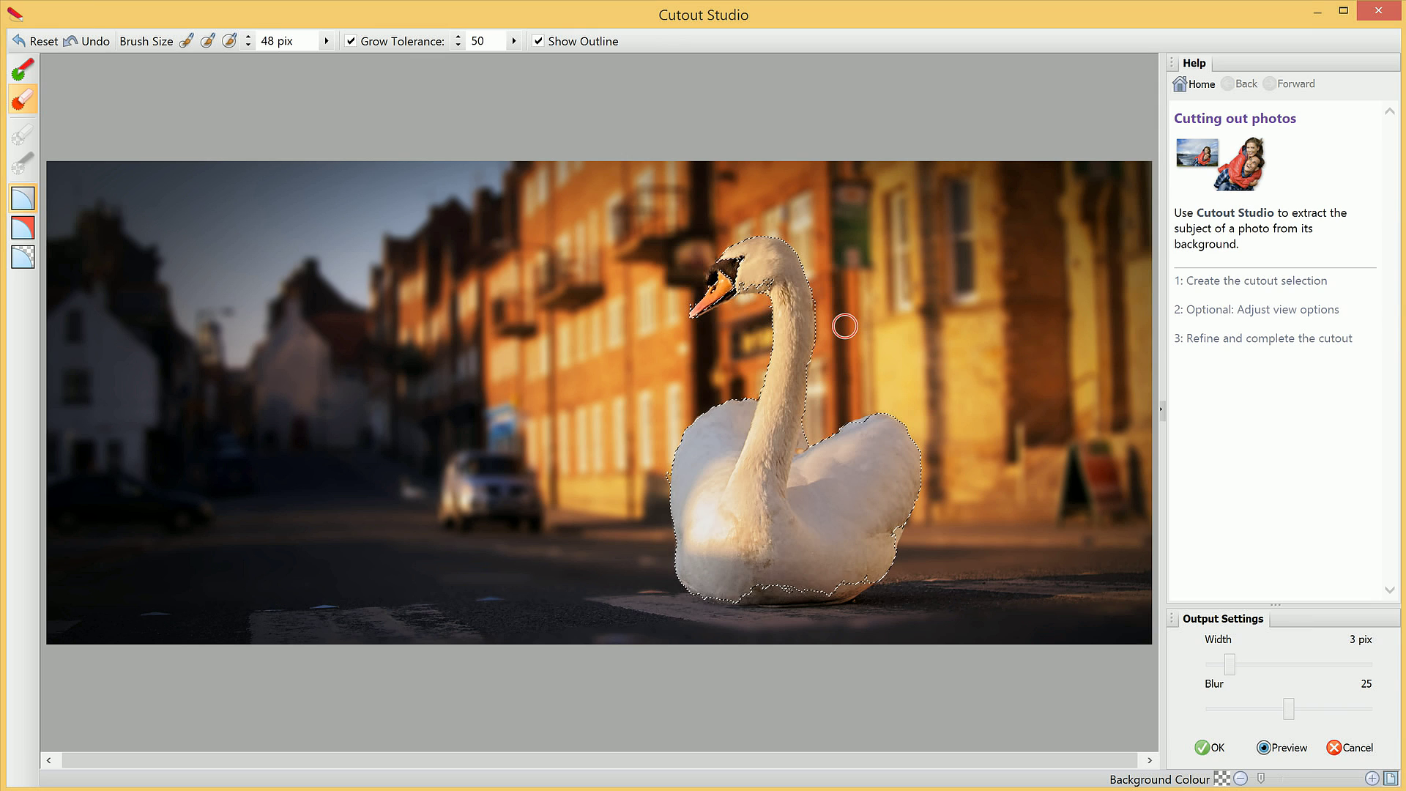
Zoom in on the swan and tint the discarded background red
{"action": "scroll", "coordinate": [844, 326], "scroll_direction": "up", "scroll_amount": 3}
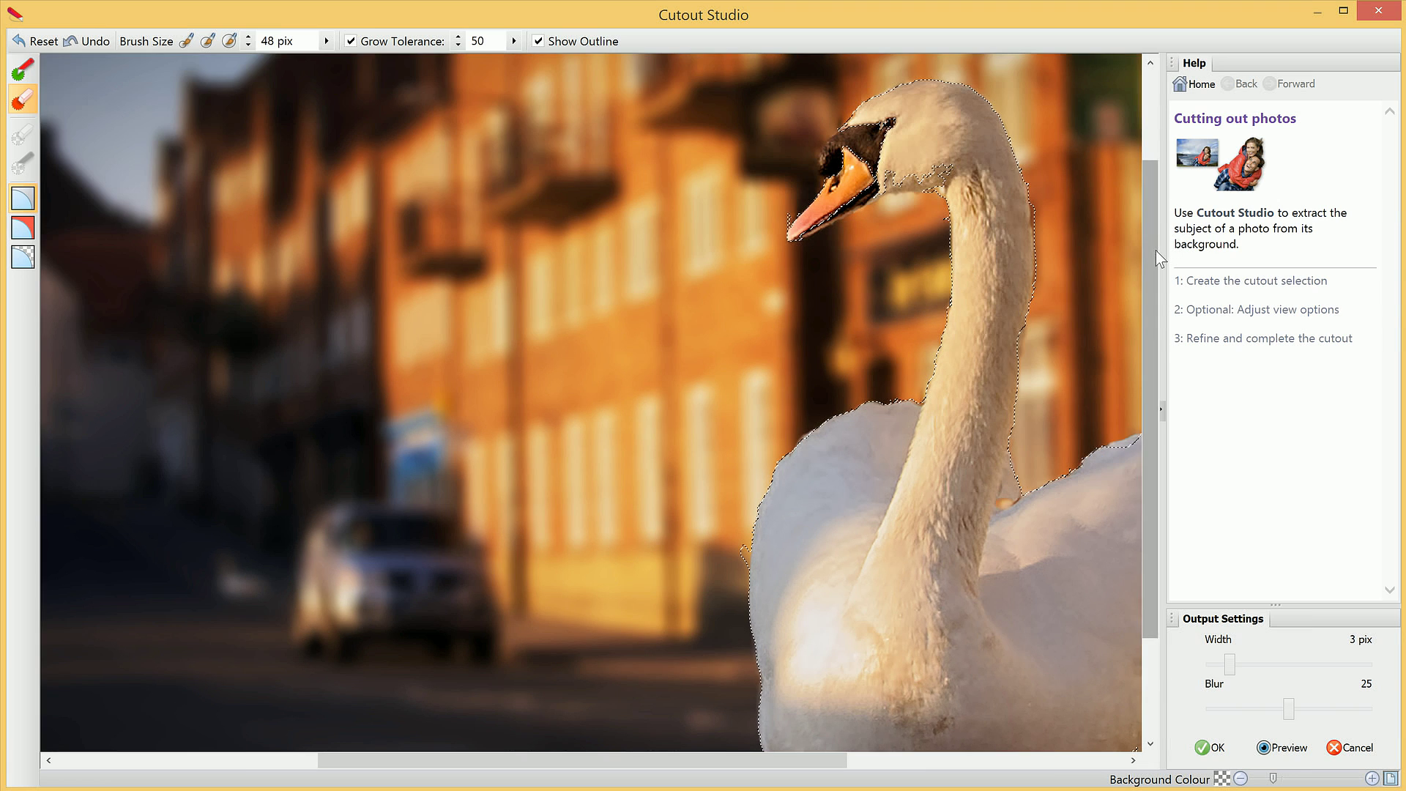
{"action": "left_click_drag", "start_coordinate": [1155, 252], "coordinate": [1155, 216]}
{"action": "left_click_drag", "start_coordinate": [823, 766], "coordinate": [952, 775]}
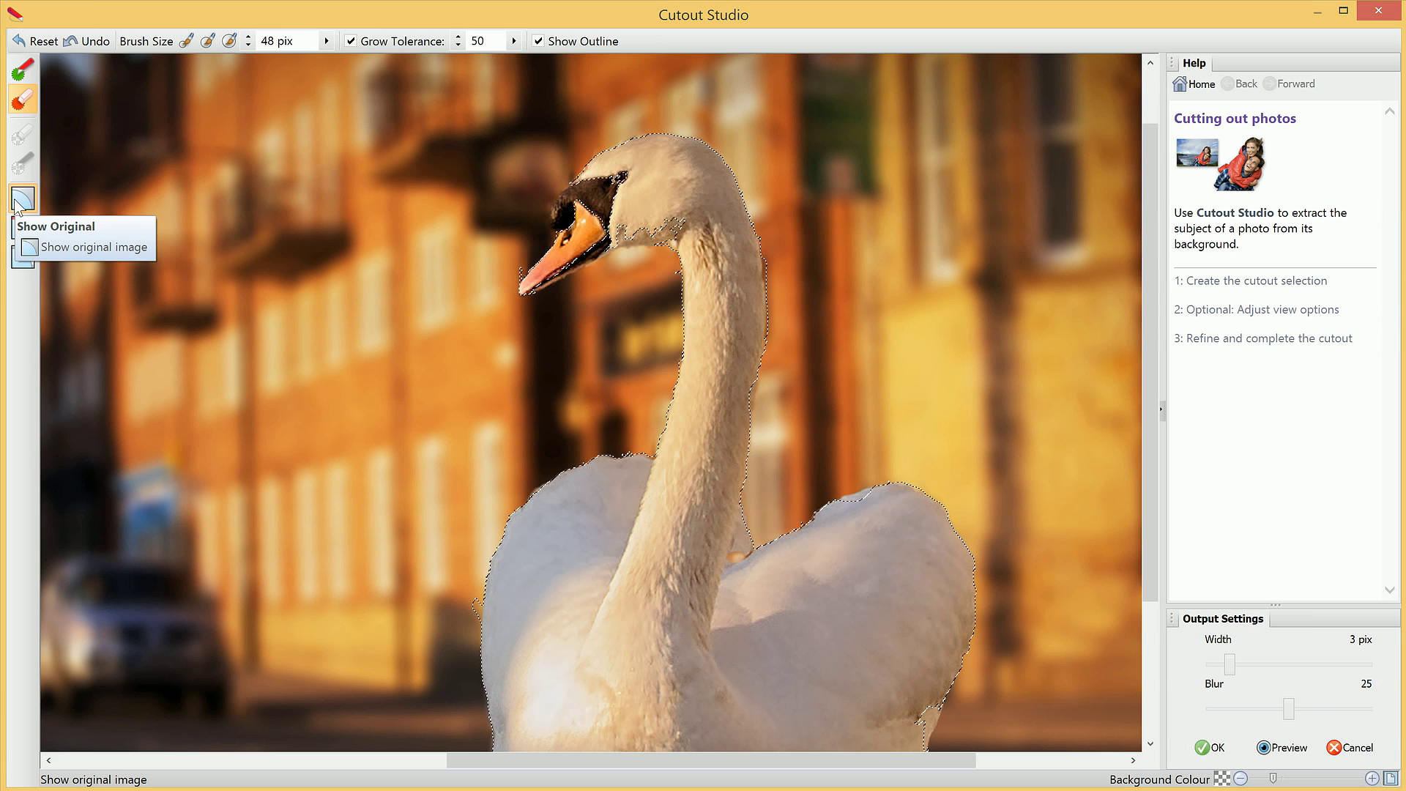
{"action": "left_click", "coordinate": [24, 231]}
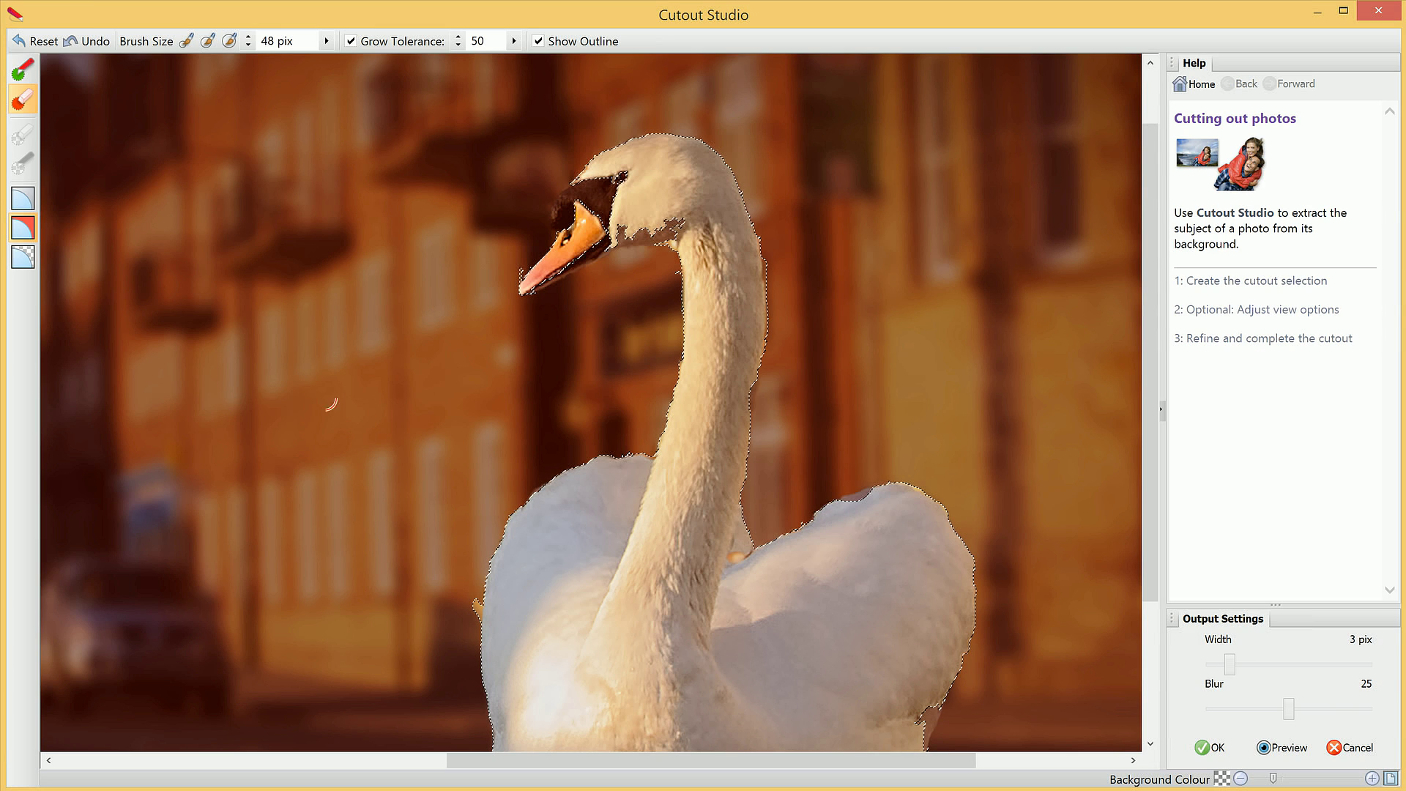
With the Keep Brush, restore the swan's head, eye patch and beak base
{"action": "left_click", "coordinate": [22, 69]}
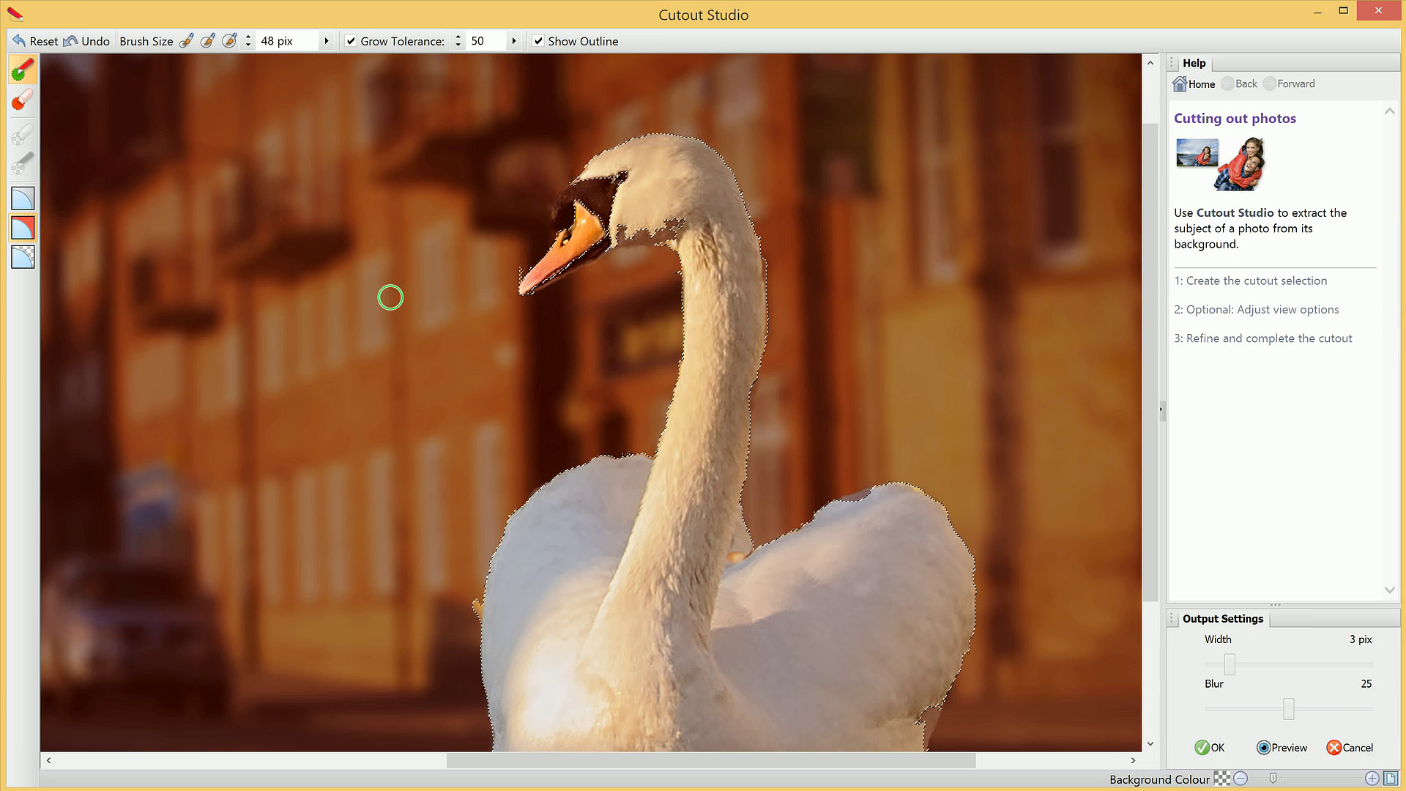
{"action": "left_click", "coordinate": [676, 221]}
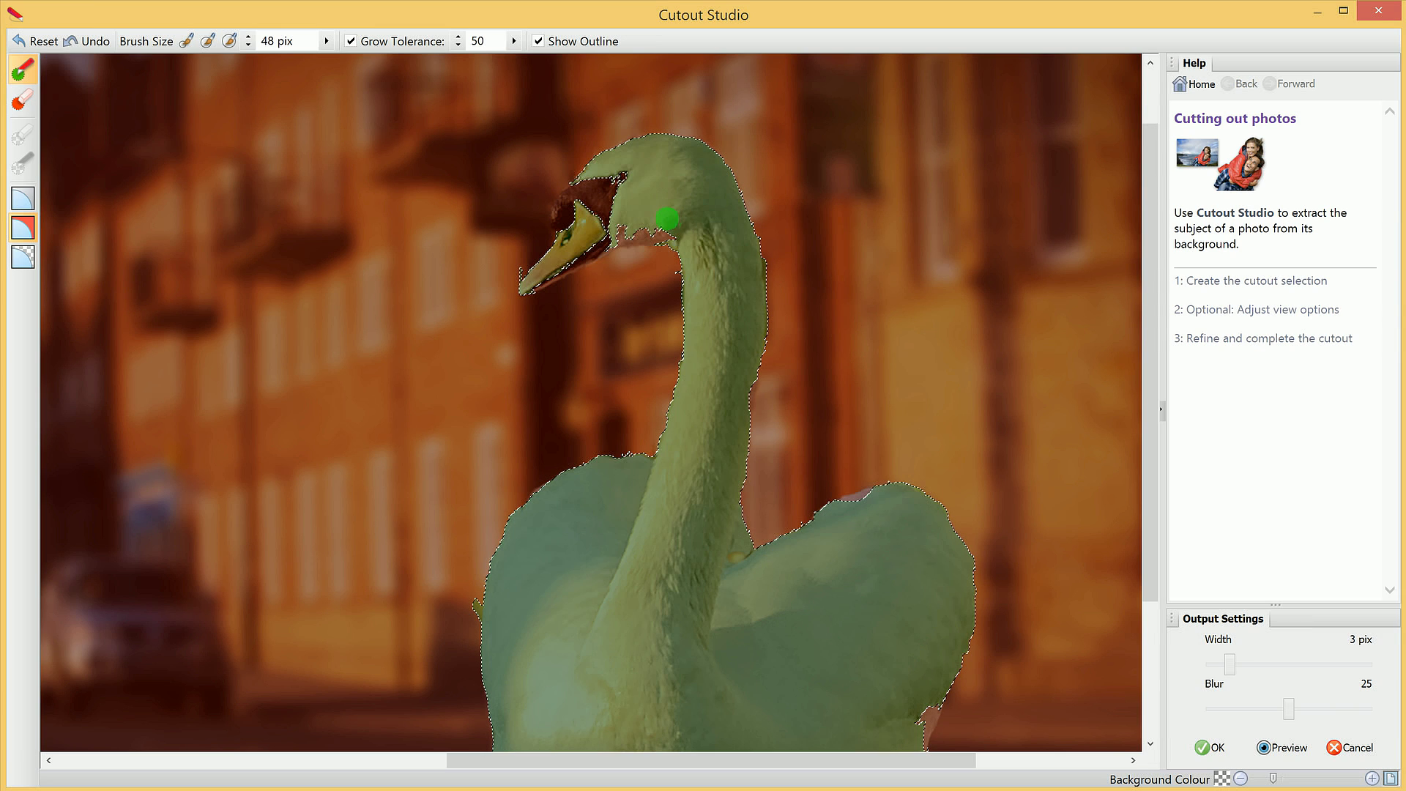
{"action": "left_click", "coordinate": [666, 228]}
{"action": "mouse_move", "coordinate": [632, 213]}
{"action": "left_mouse_down"}
{"action": "mouse_move", "coordinate": [581, 196]}
{"action": "mouse_move", "coordinate": [631, 184]}
{"action": "mouse_move", "coordinate": [584, 186]}
{"action": "mouse_move", "coordinate": [594, 209]}
{"action": "left_mouse_up"}
{"action": "mouse_move", "coordinate": [598, 195]}
{"action": "left_mouse_down"}
{"action": "mouse_move", "coordinate": [570, 224]}
{"action": "mouse_move", "coordinate": [597, 238]}
{"action": "left_mouse_up"}
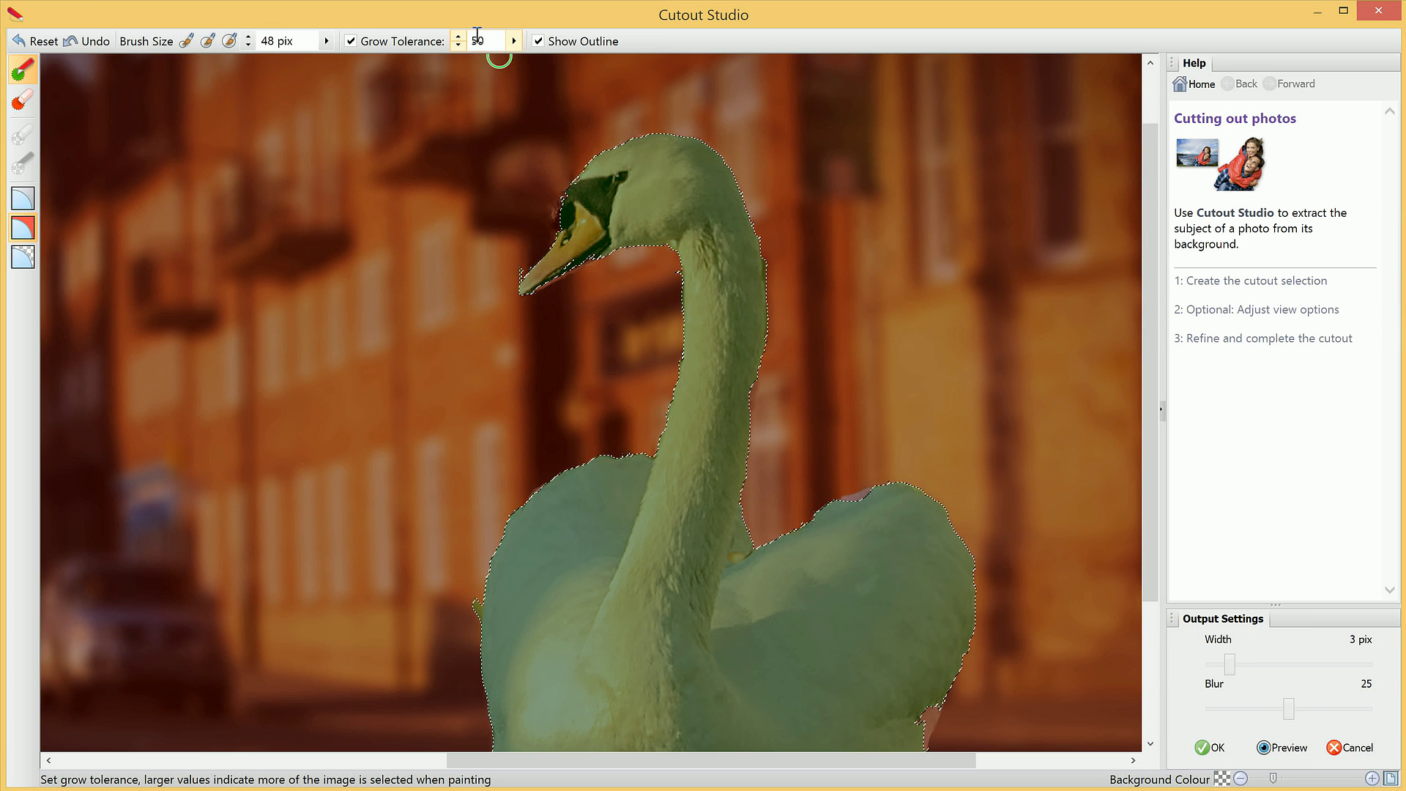
Lower grow tolerance to 20 and keep the beak from tip to base
{"action": "left_click", "coordinate": [514, 42]}
{"action": "left_click_drag", "start_coordinate": [555, 62], "coordinate": [495, 63]}
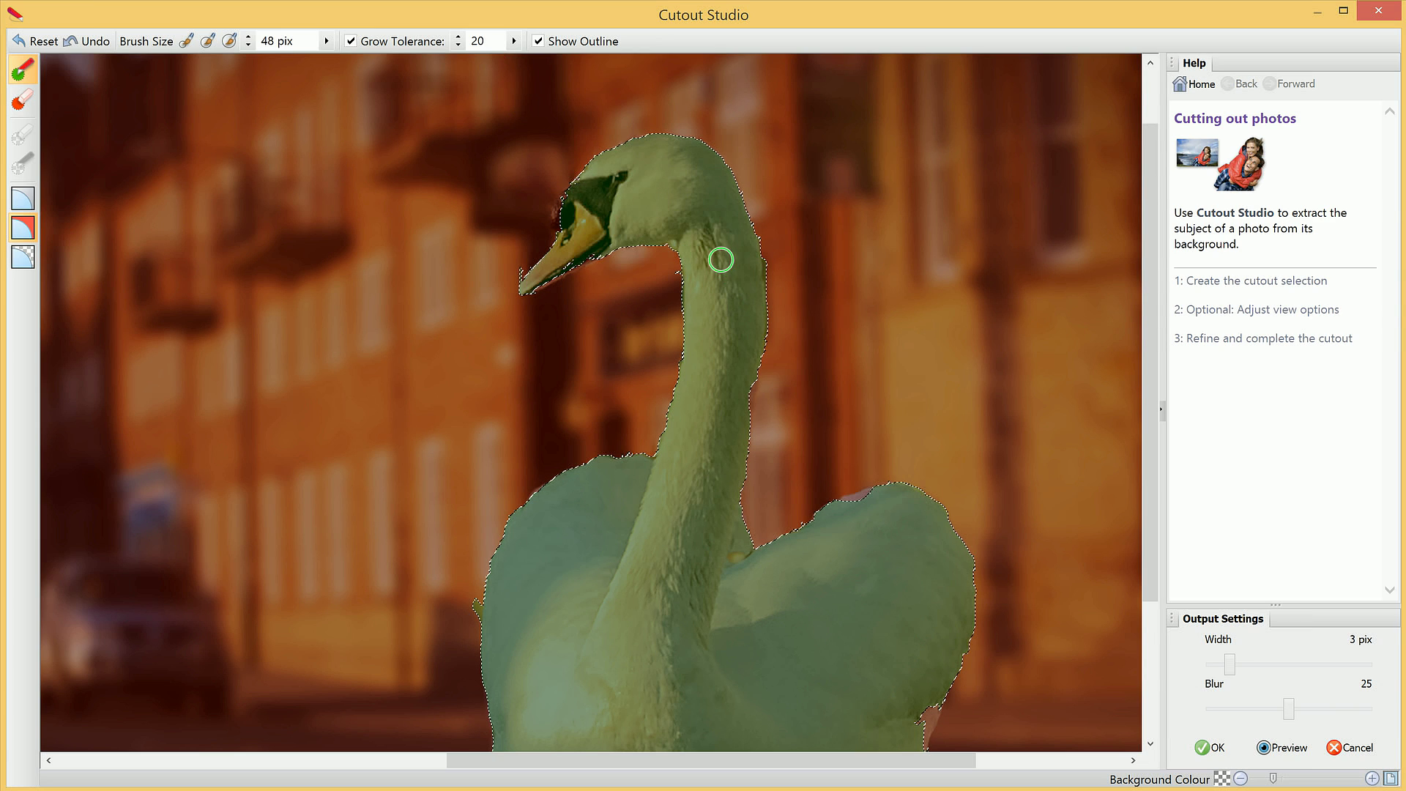
{"action": "left_click", "coordinate": [584, 247]}
{"action": "mouse_move", "coordinate": [540, 277]}
{"action": "left_mouse_down"}
{"action": "mouse_move", "coordinate": [578, 203]}
{"action": "mouse_move", "coordinate": [568, 227]}
{"action": "mouse_move", "coordinate": [580, 220]}
{"action": "mouse_move", "coordinate": [574, 207]}
{"action": "mouse_move", "coordinate": [564, 220]}
{"action": "mouse_move", "coordinate": [574, 238]}
{"action": "left_mouse_up"}
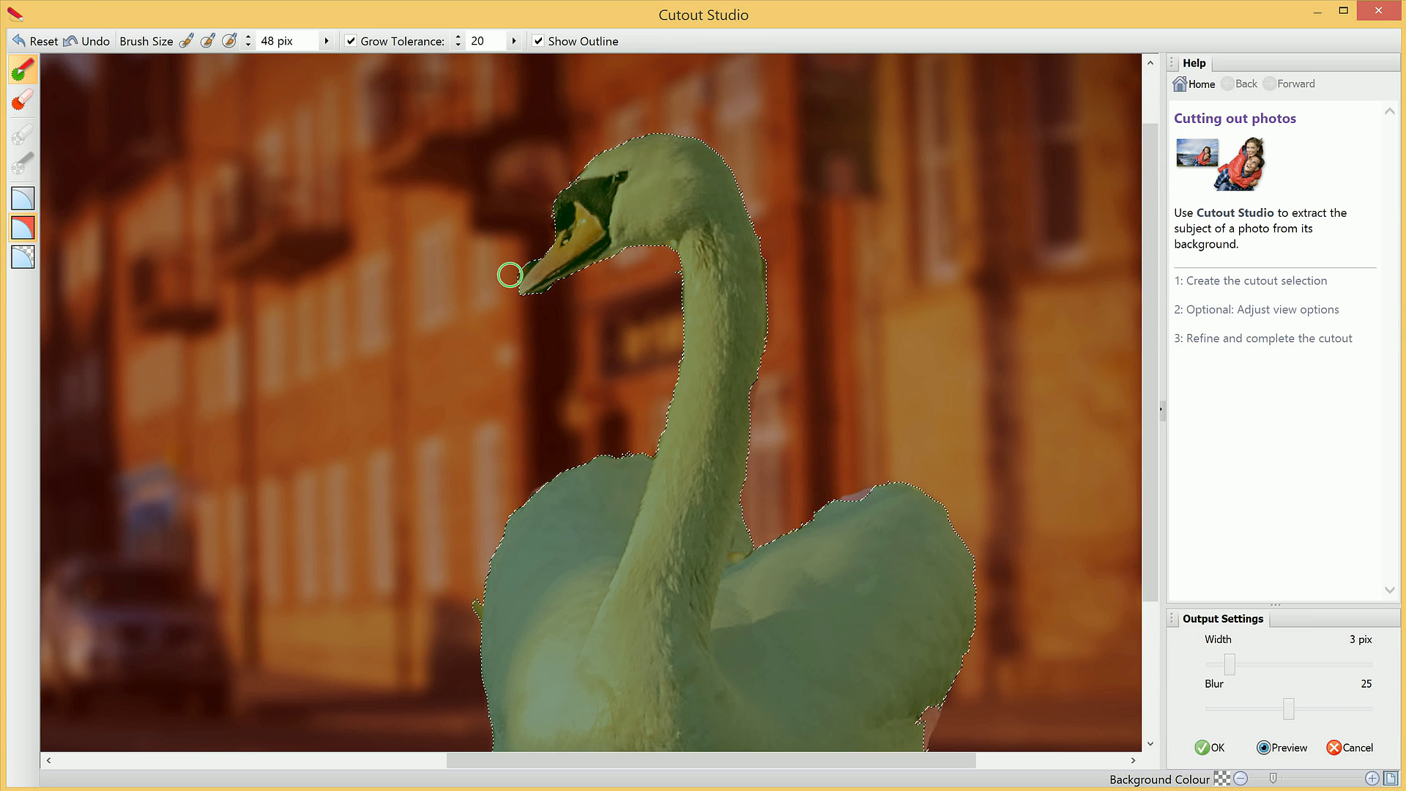
Discard the background pocket just below the beak tip, returning to the Keep Brush
{"action": "left_click", "coordinate": [22, 100]}
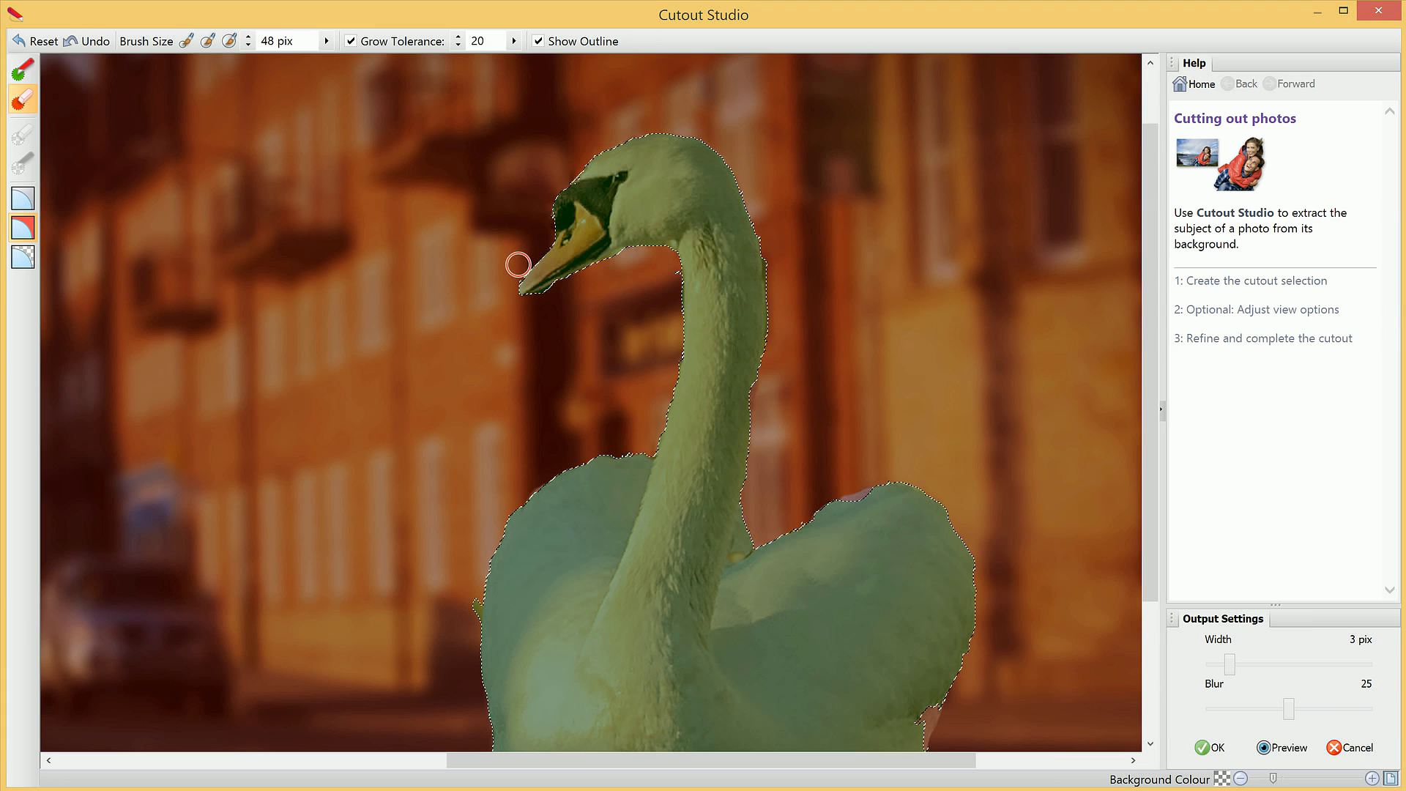
{"action": "left_click_drag", "start_coordinate": [552, 304], "coordinate": [523, 309]}
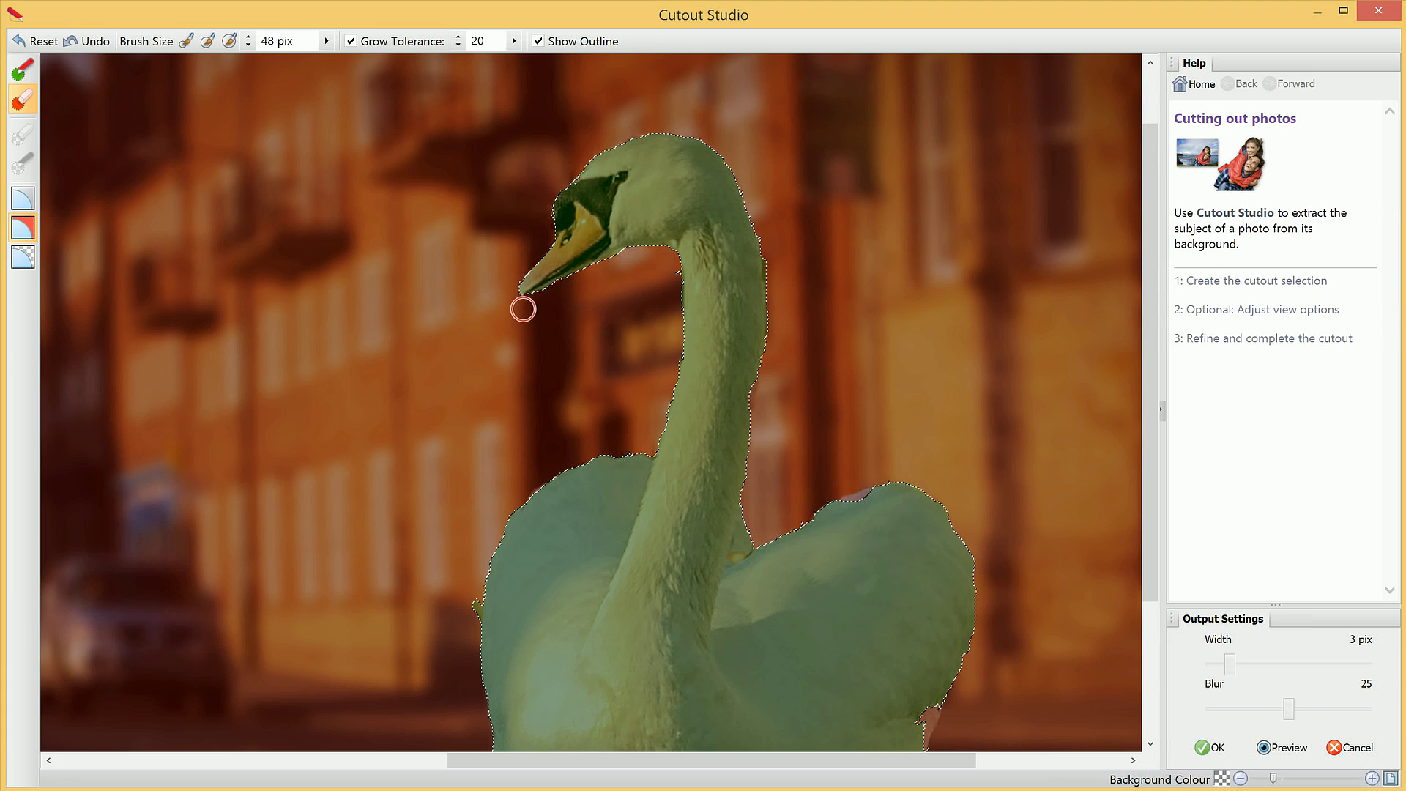
{"action": "left_click", "coordinate": [22, 69]}
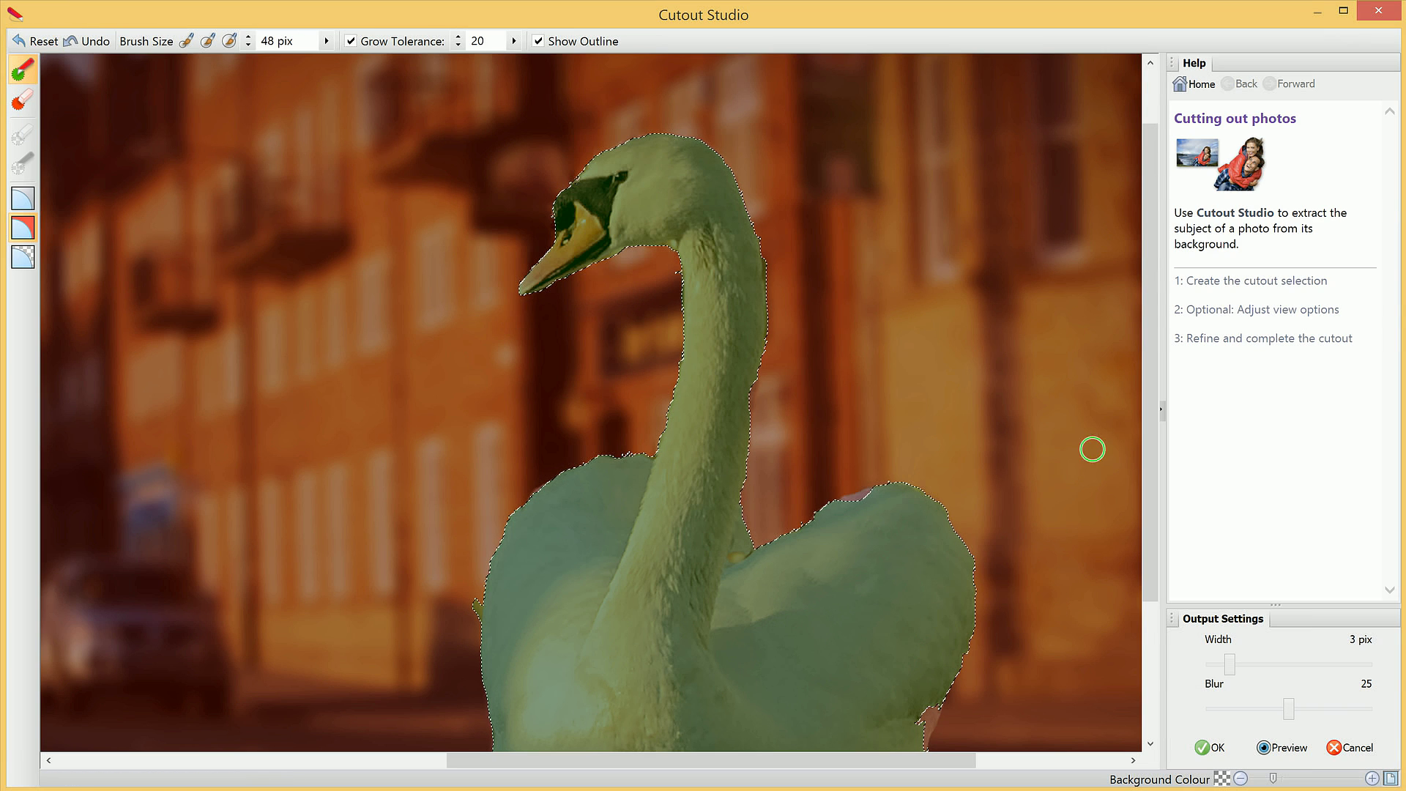
Hide the outline and keep the pink patches at the wing top and tail edge
{"action": "left_click_drag", "start_coordinate": [1150, 410], "coordinate": [1135, 542]}
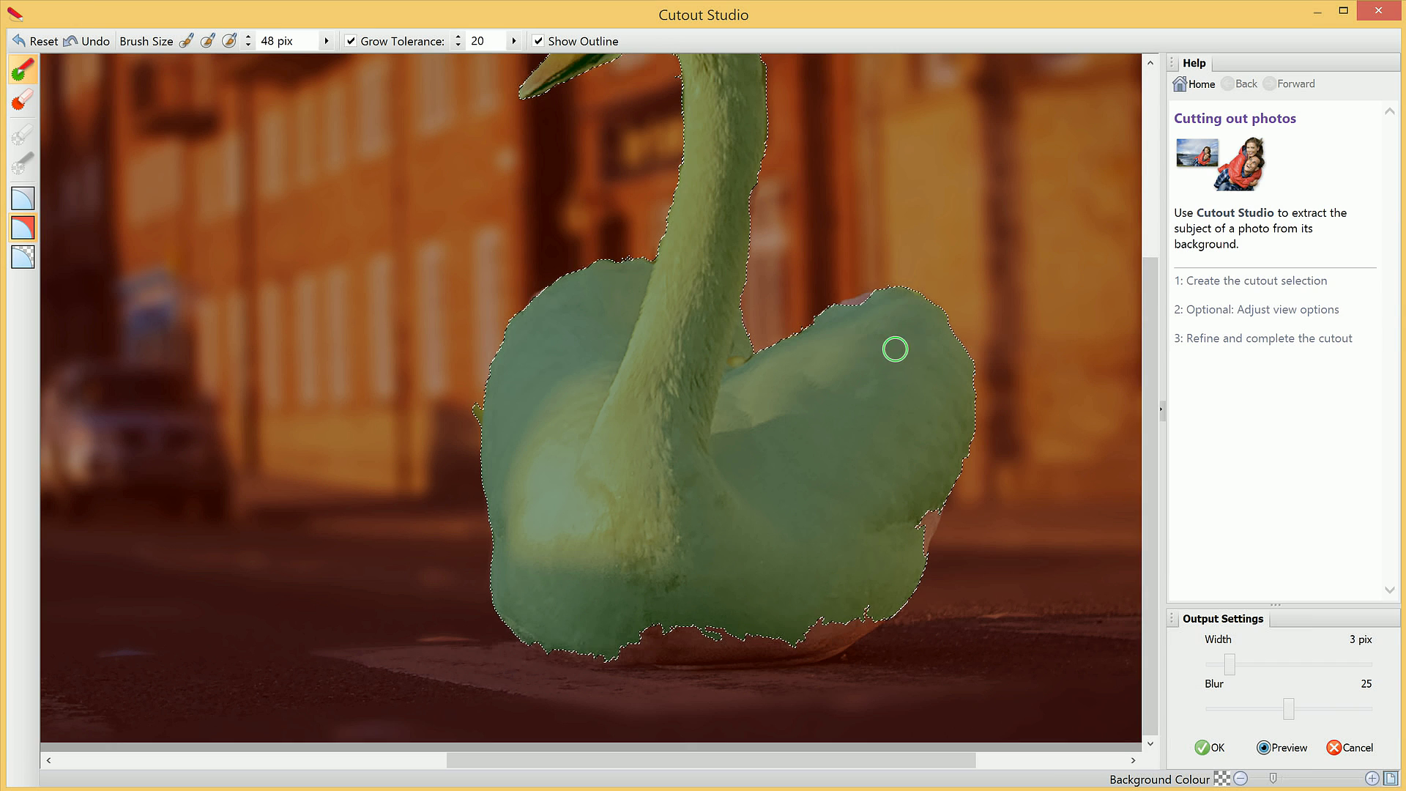
{"action": "scroll", "coordinate": [1020, 295], "scroll_direction": "up", "scroll_amount": 1}
{"action": "scroll", "coordinate": [1117, 196], "scroll_direction": "up", "scroll_amount": 1}
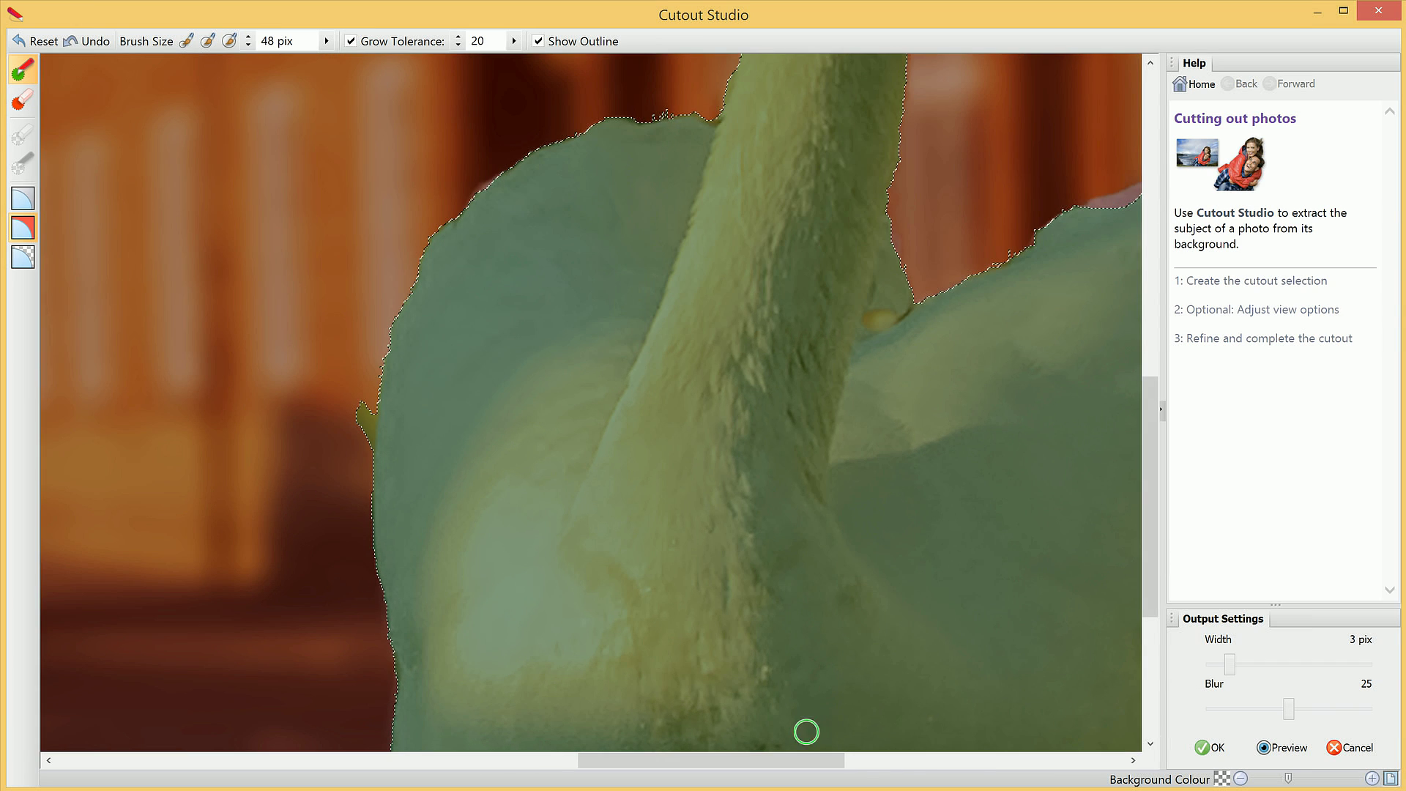
{"action": "left_click_drag", "start_coordinate": [791, 760], "coordinate": [869, 761]}
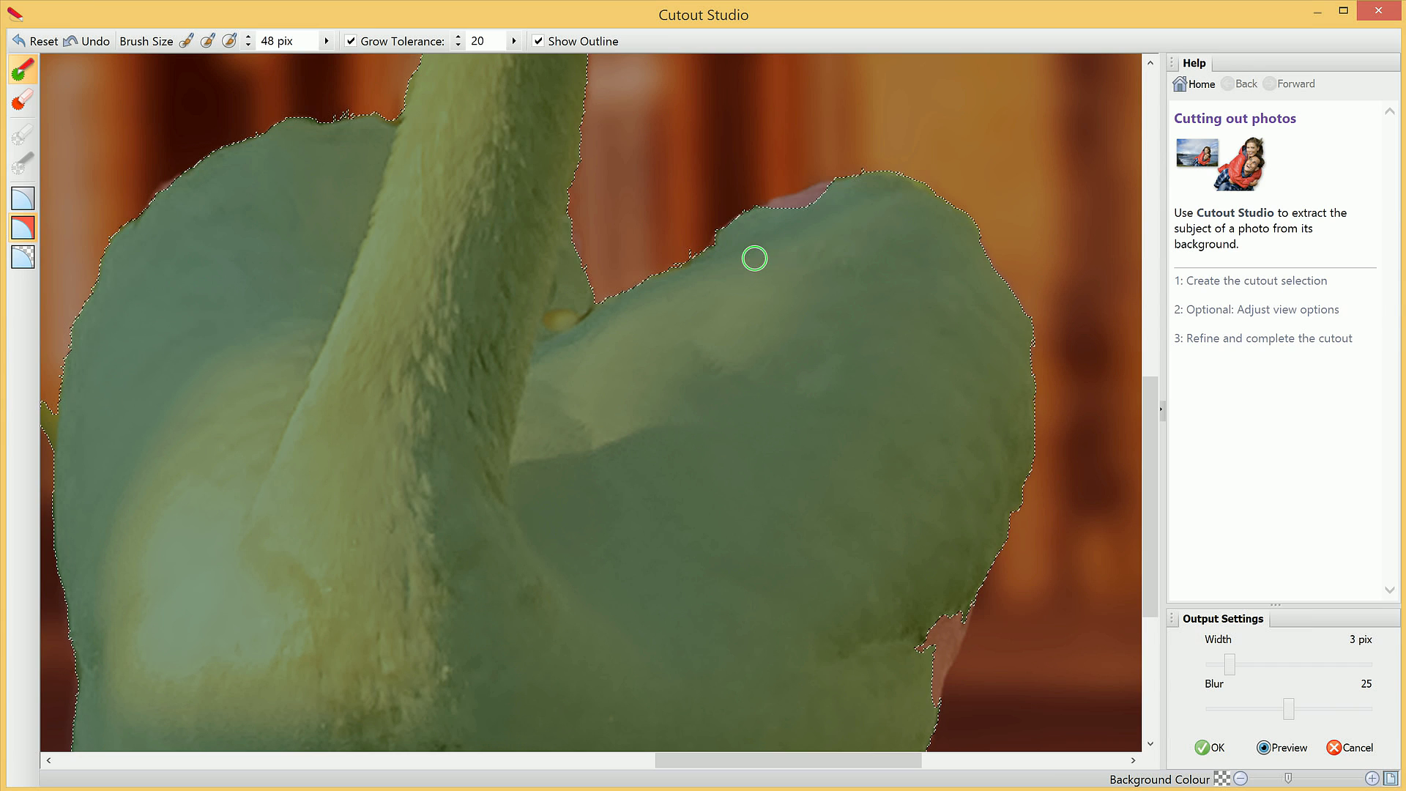
{"action": "left_click", "coordinate": [579, 44]}
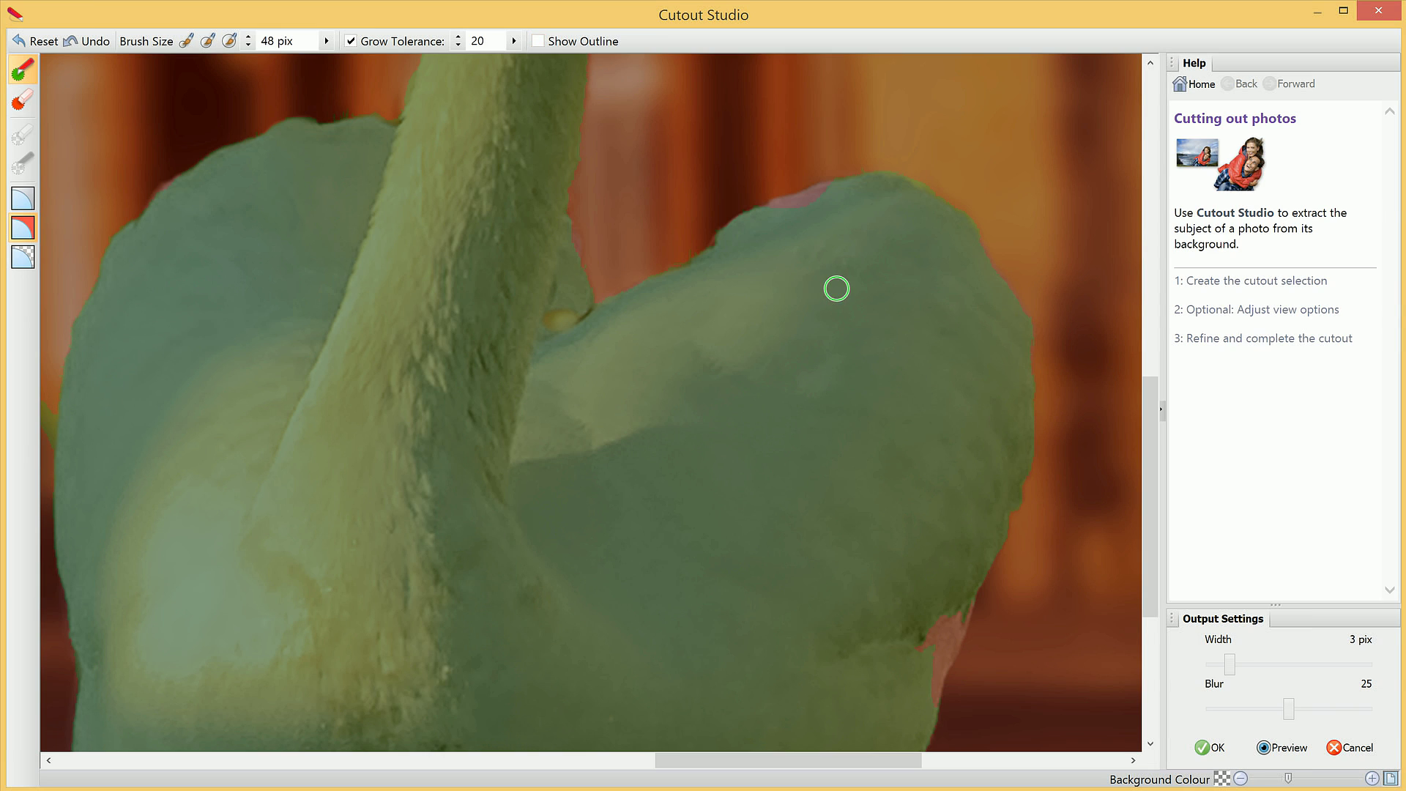
{"action": "left_click_drag", "start_coordinate": [806, 204], "coordinate": [800, 234]}
{"action": "mouse_move", "coordinate": [536, 226]}
{"action": "left_mouse_down"}
{"action": "mouse_move", "coordinate": [562, 232]}
{"action": "mouse_move", "coordinate": [569, 256]}
{"action": "left_mouse_up"}
{"action": "left_click_drag", "start_coordinate": [566, 168], "coordinate": [569, 252]}
Keep the sliver along the swan's bottom edge
{"action": "left_click_drag", "start_coordinate": [1154, 410], "coordinate": [1153, 483]}
{"action": "mouse_move", "coordinate": [950, 424]}
{"action": "left_mouse_down"}
{"action": "mouse_move", "coordinate": [957, 393]}
{"action": "mouse_move", "coordinate": [922, 444]}
{"action": "left_mouse_up"}
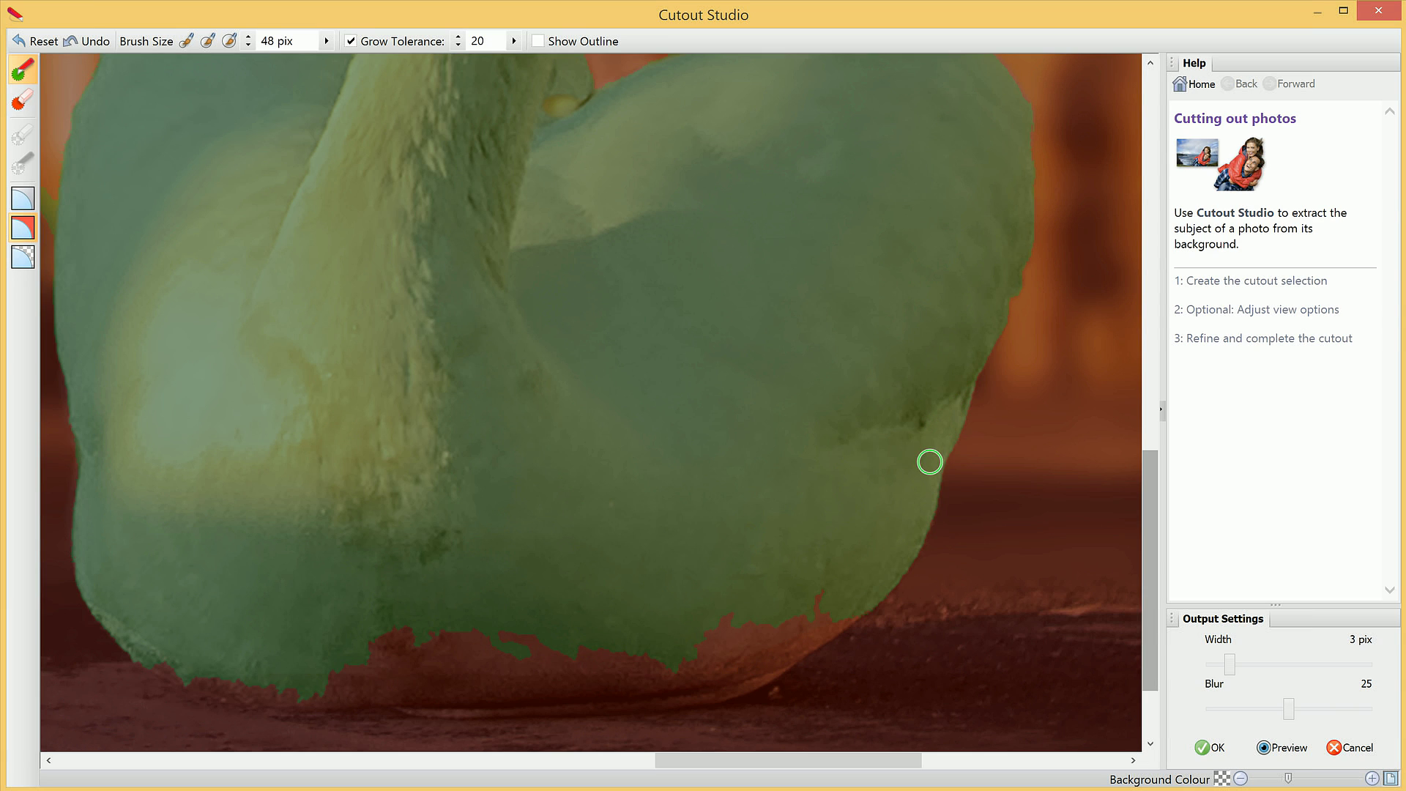
{"action": "left_click_drag", "start_coordinate": [1156, 505], "coordinate": [1145, 549]}
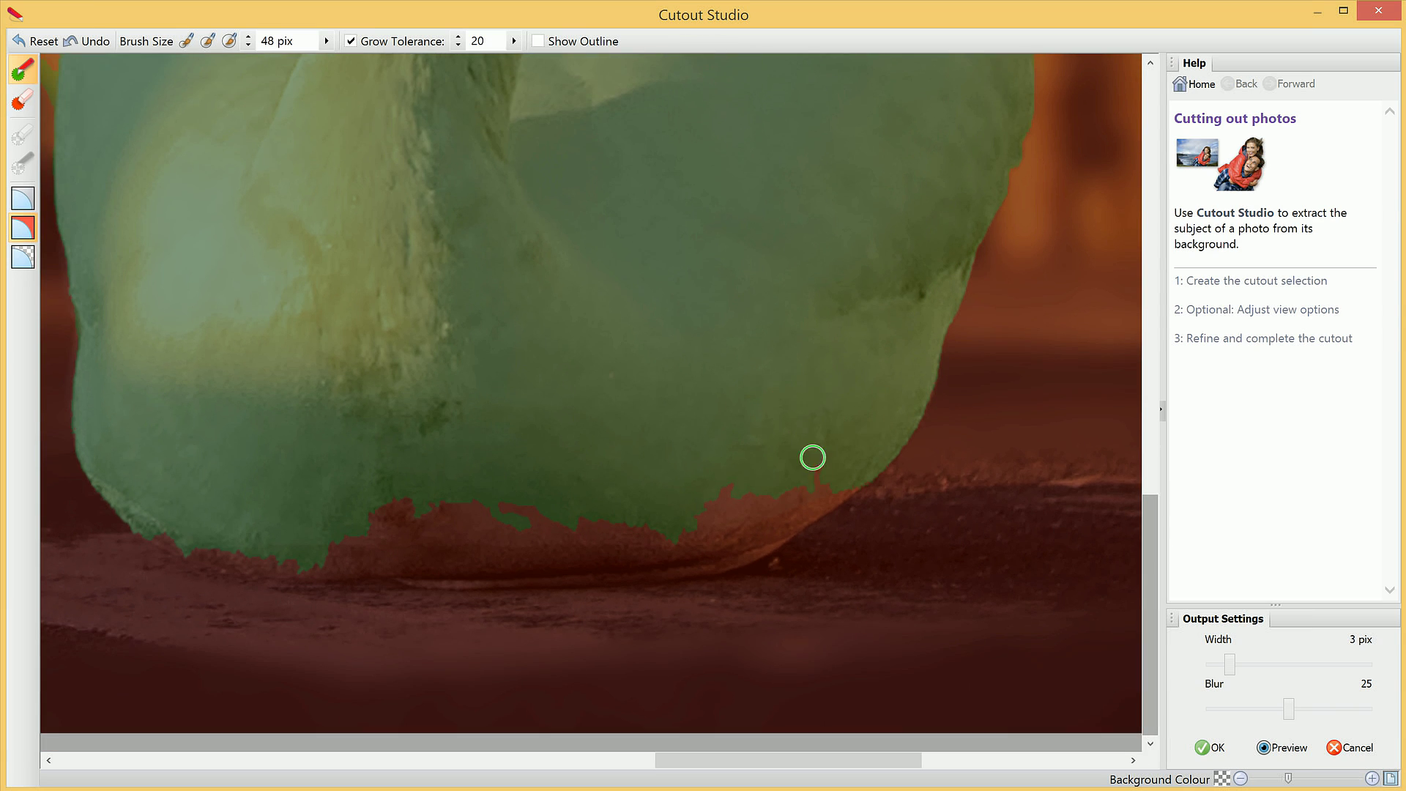
{"action": "mouse_move", "coordinate": [812, 490]}
{"action": "left_mouse_down"}
{"action": "mouse_move", "coordinate": [801, 474]}
{"action": "mouse_move", "coordinate": [841, 480]}
{"action": "mouse_move", "coordinate": [775, 499]}
{"action": "left_mouse_up"}
{"action": "mouse_move", "coordinate": [542, 523]}
{"action": "left_mouse_down"}
{"action": "mouse_move", "coordinate": [449, 499]}
{"action": "mouse_move", "coordinate": [402, 508]}
{"action": "mouse_move", "coordinate": [417, 512]}
{"action": "mouse_move", "coordinate": [387, 549]}
{"action": "left_mouse_up"}
{"action": "mouse_move", "coordinate": [401, 567]}
{"action": "left_mouse_down"}
{"action": "mouse_move", "coordinate": [621, 548]}
{"action": "mouse_move", "coordinate": [423, 556]}
{"action": "left_mouse_up"}
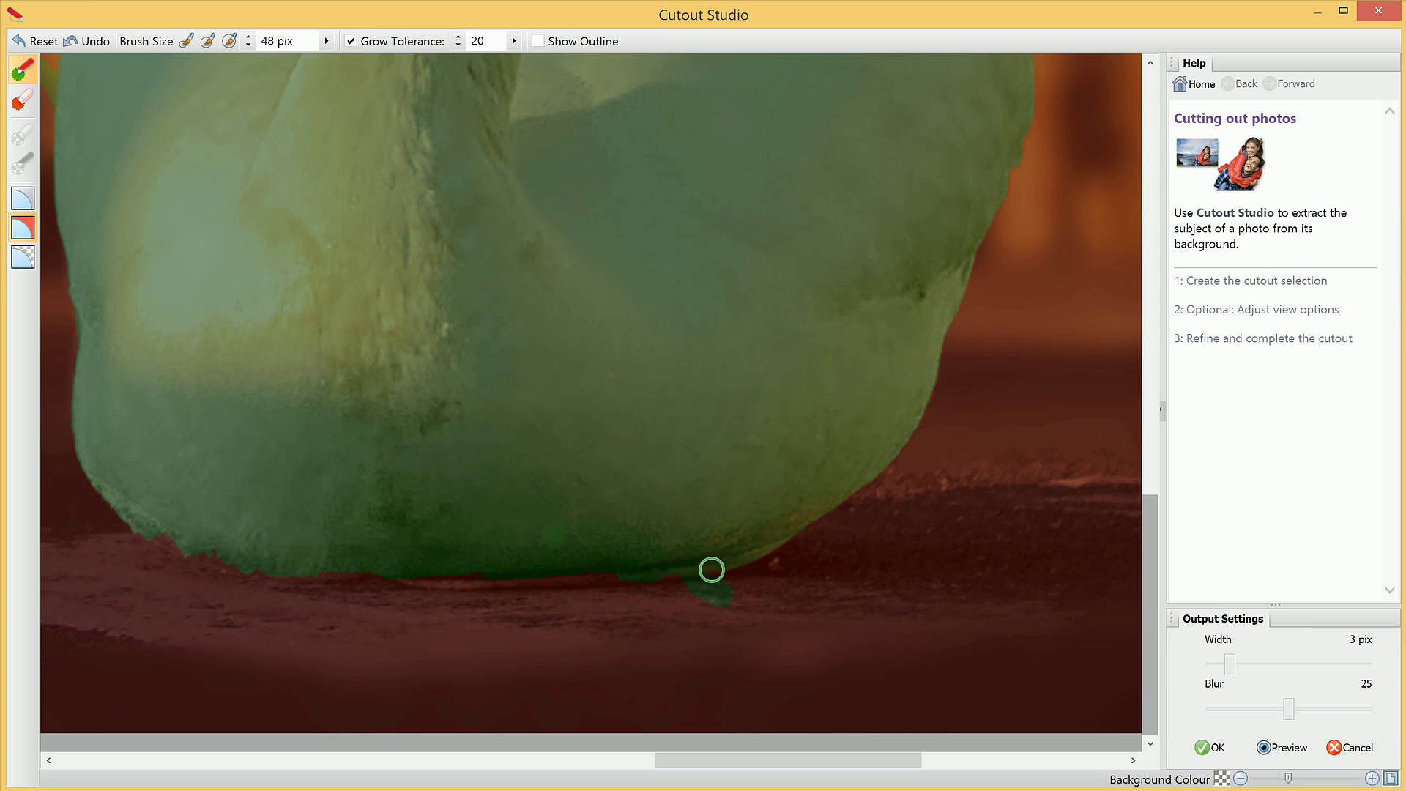
Discard the green drip and ground below the swan's lower edge
{"action": "left_click", "coordinate": [22, 99]}
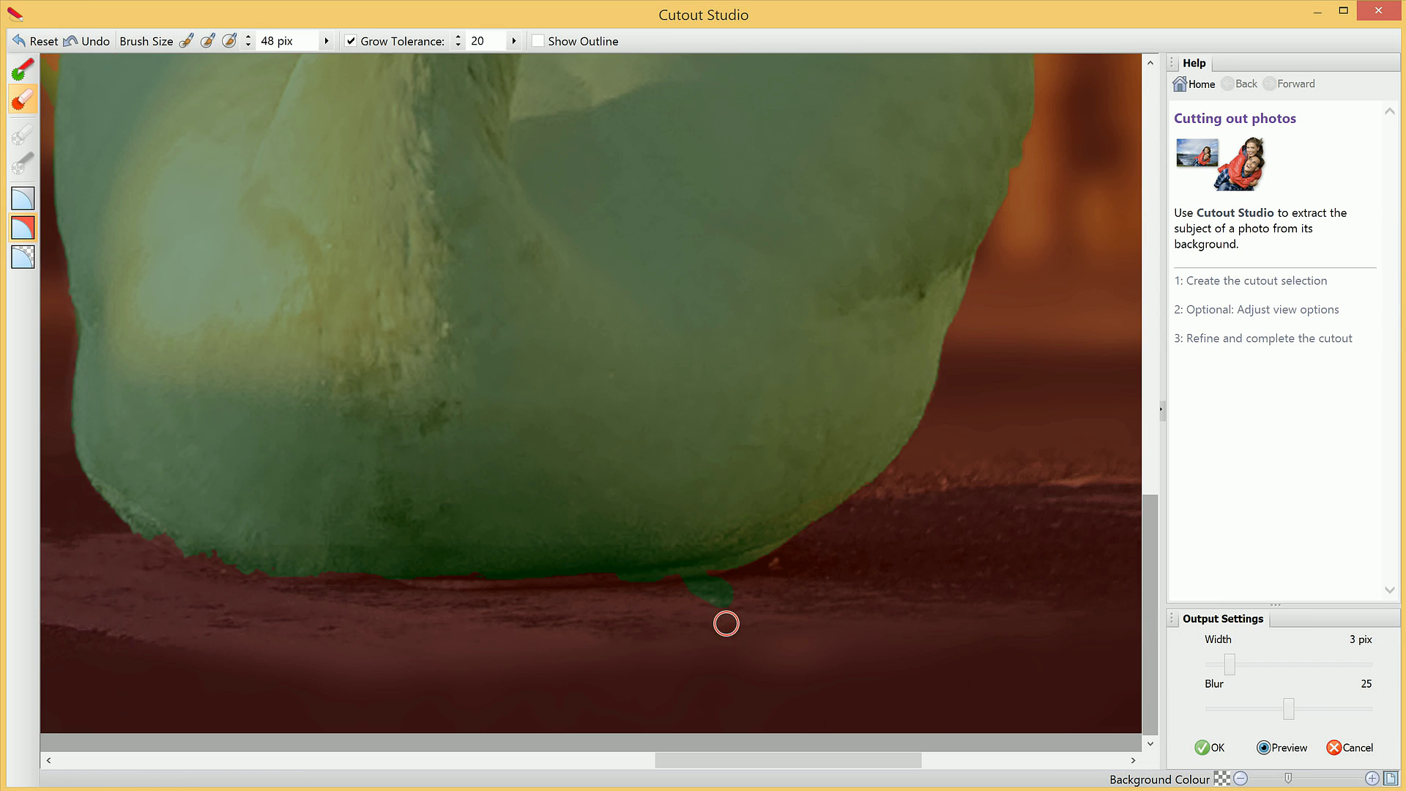
{"action": "mouse_move", "coordinate": [726, 623]}
{"action": "left_mouse_down"}
{"action": "mouse_move", "coordinate": [722, 600]}
{"action": "mouse_move", "coordinate": [678, 581]}
{"action": "mouse_move", "coordinate": [770, 562]}
{"action": "left_mouse_up"}
{"action": "mouse_move", "coordinate": [659, 590]}
{"action": "left_mouse_down"}
{"action": "mouse_move", "coordinate": [622, 587]}
{"action": "mouse_move", "coordinate": [682, 586]}
{"action": "left_mouse_up"}
{"action": "scroll", "coordinate": [565, 556], "scroll_direction": "left", "scroll_amount": 5}
Discard the background along the body's left edge and the neck's left edge
{"action": "key", "text": "k"}
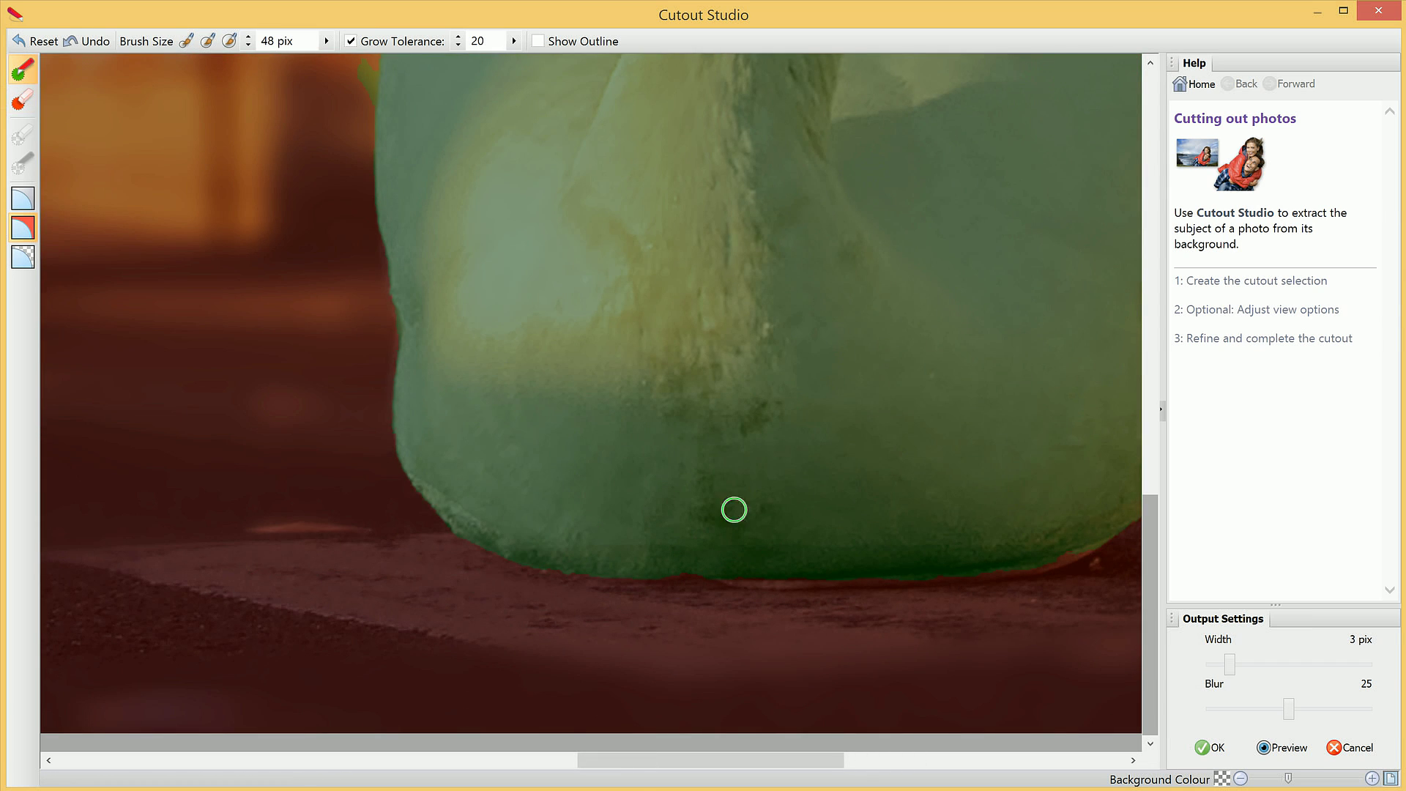
{"action": "left_click_drag", "start_coordinate": [1144, 538], "coordinate": [1179, 377]}
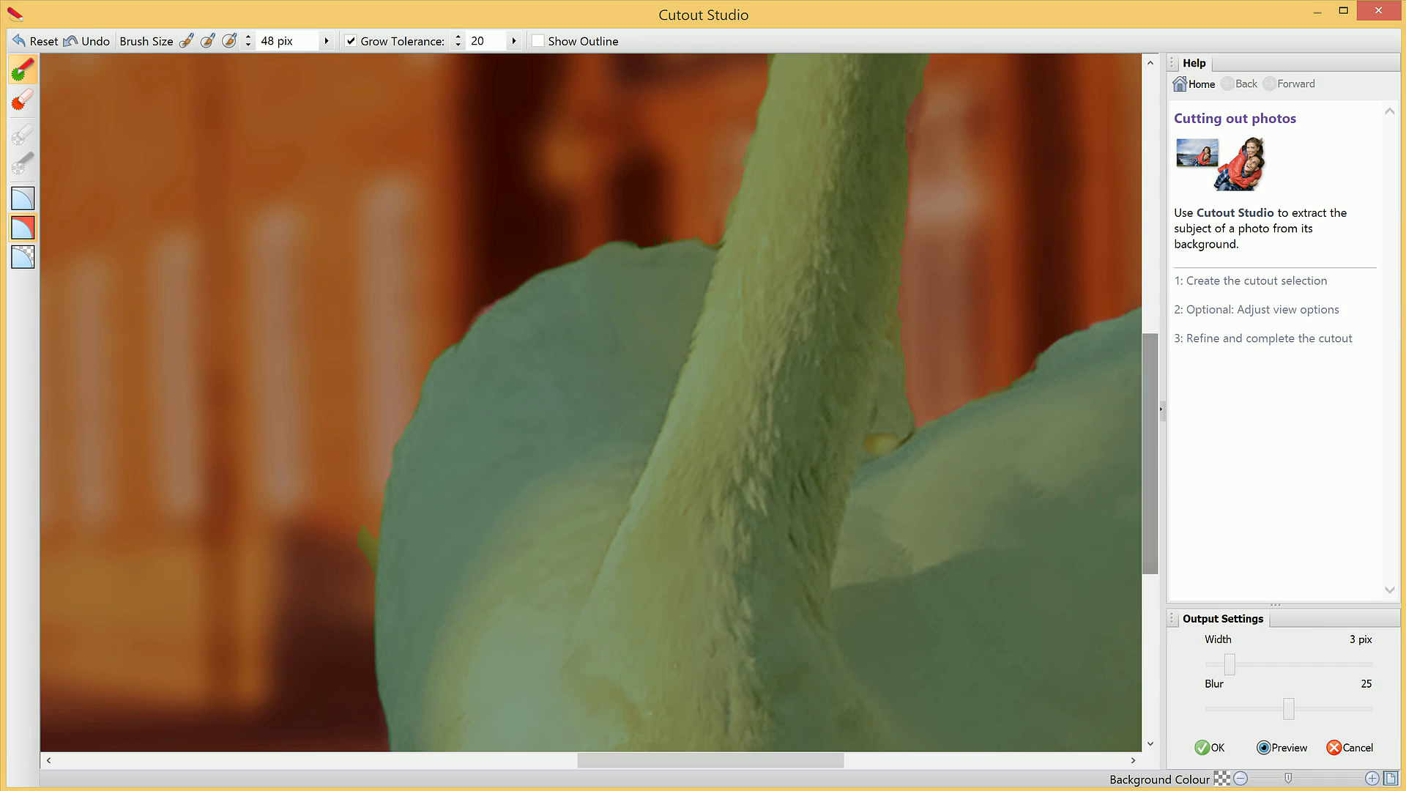
{"action": "left_click", "coordinate": [22, 103]}
{"action": "left_click", "coordinate": [360, 517]}
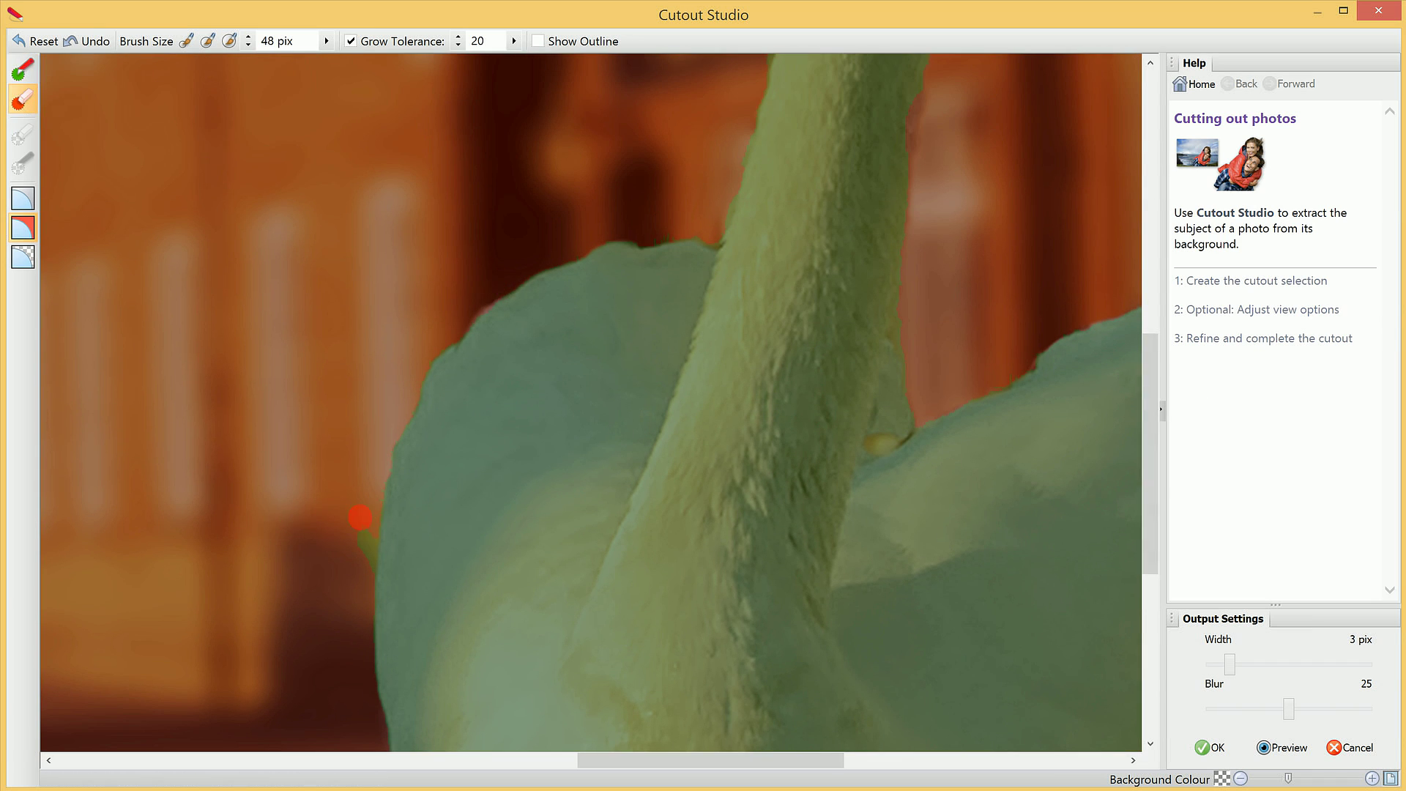
{"action": "left_click_drag", "start_coordinate": [366, 557], "coordinate": [361, 574]}
{"action": "scroll", "coordinate": [883, 534], "scroll_direction": "up", "scroll_amount": 5}
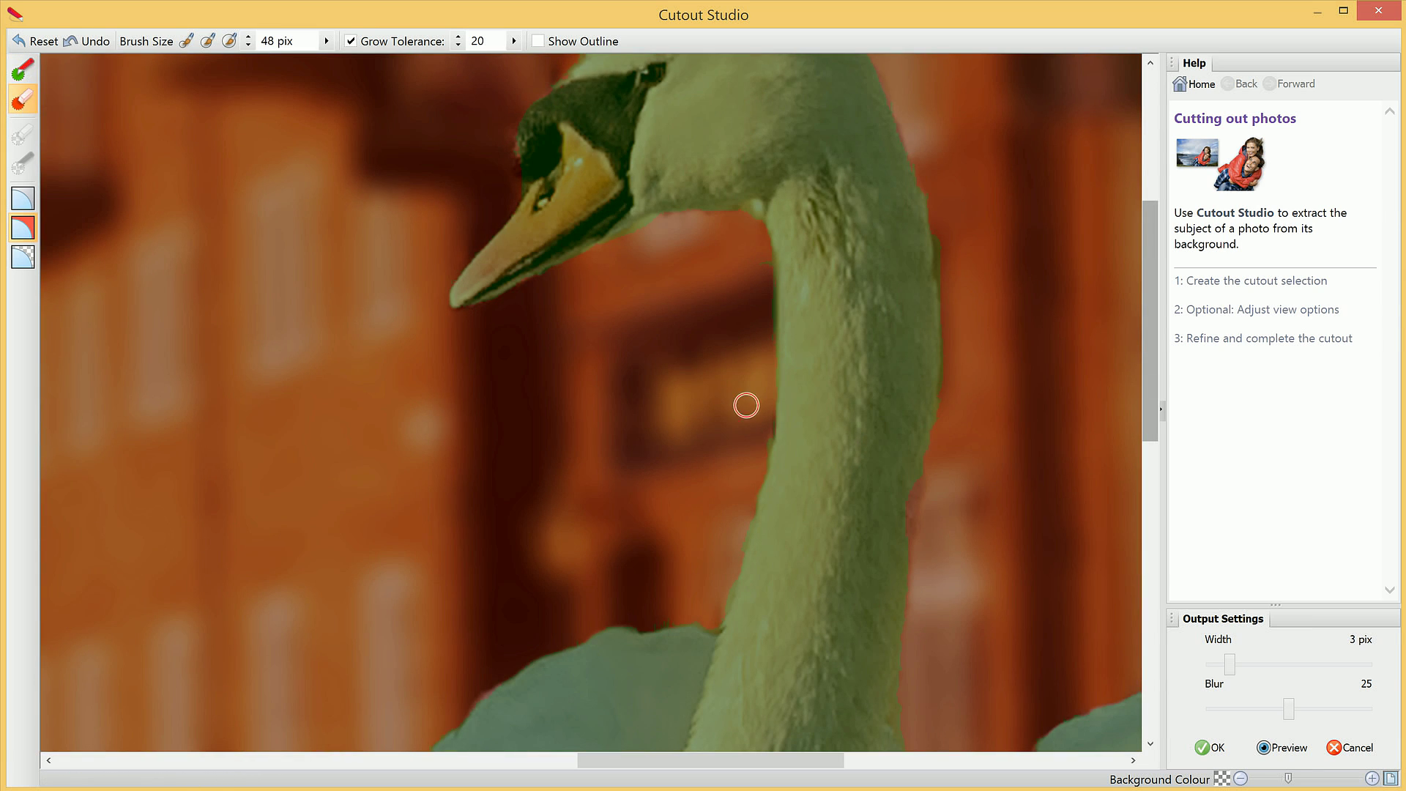
{"action": "left_click_drag", "start_coordinate": [752, 418], "coordinate": [755, 460]}
Alternate between Keep and Discard brushes while checking the neck, ending on Keep
{"action": "left_click", "coordinate": [22, 70]}
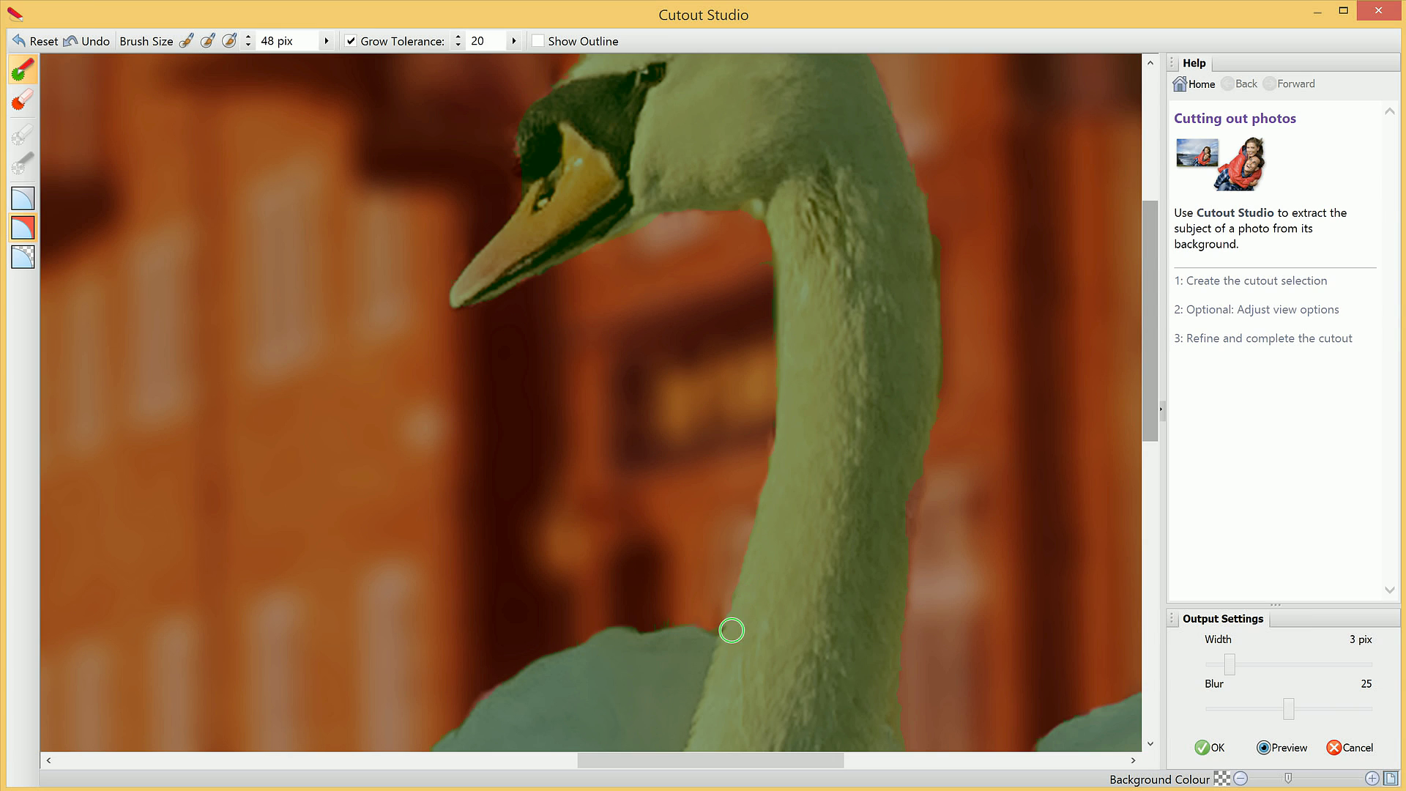
{"action": "left_click", "coordinate": [18, 101]}
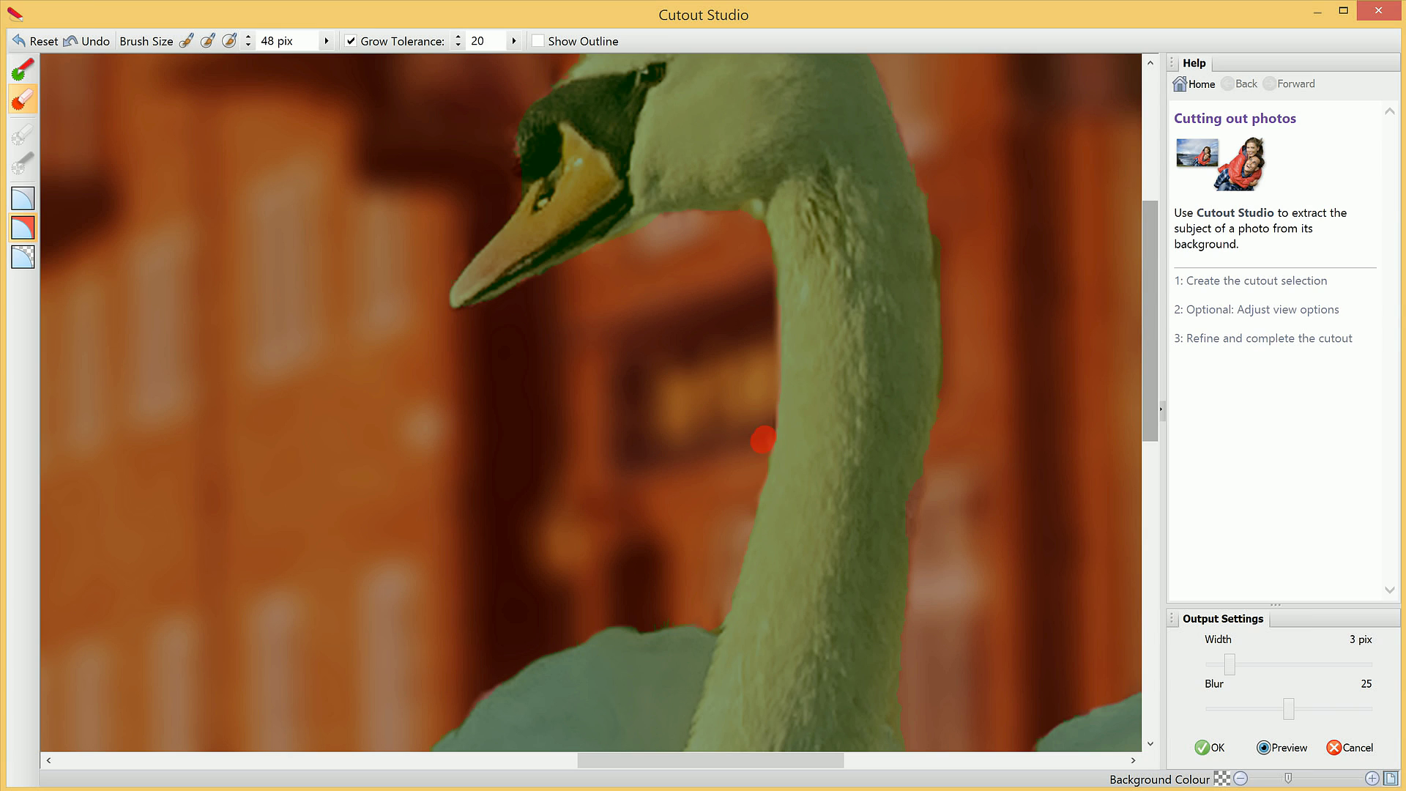
{"action": "left_click", "coordinate": [30, 76]}
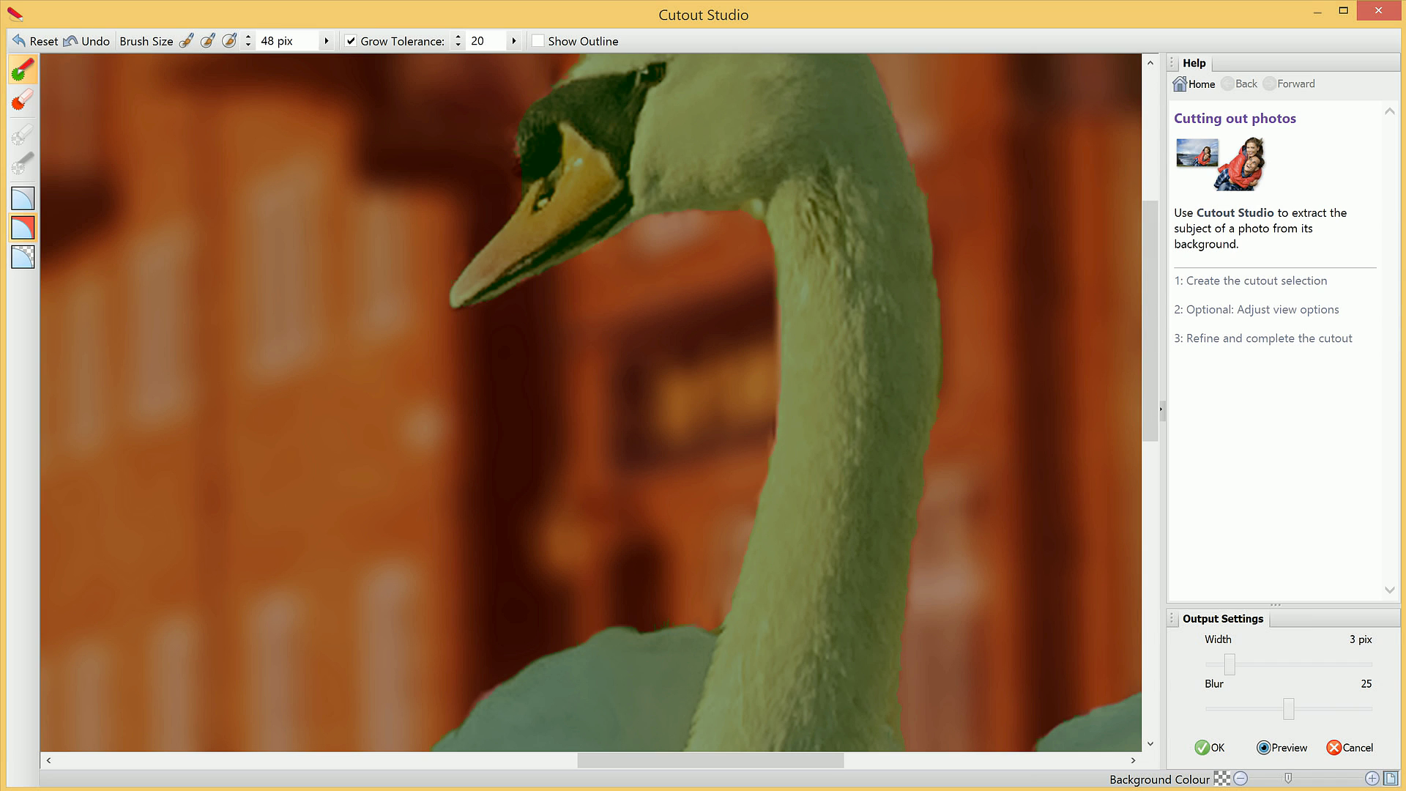
{"action": "scroll", "coordinate": [878, 235], "scroll_direction": "up", "scroll_amount": 3}
{"action": "key", "text": "d"}
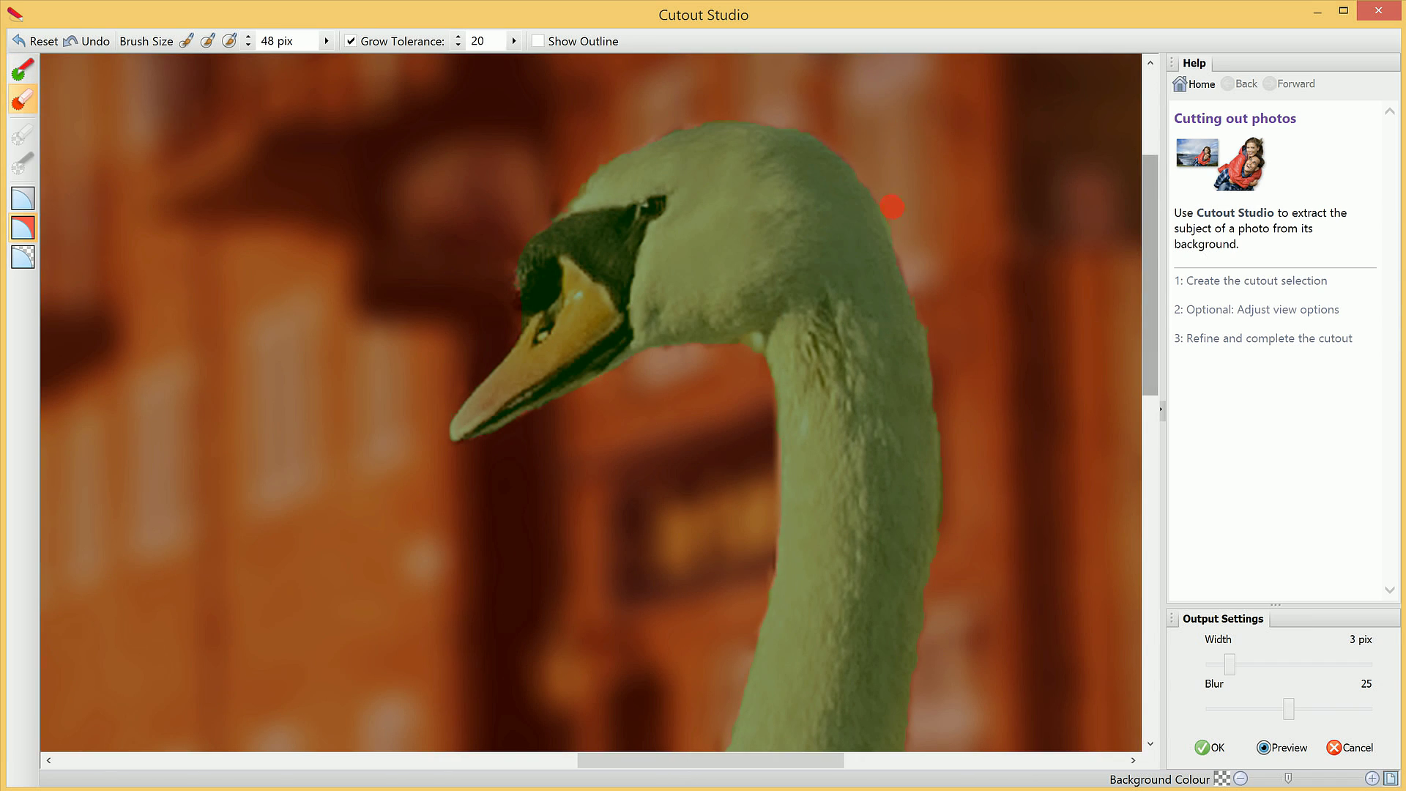
{"action": "left_click", "coordinate": [23, 69]}
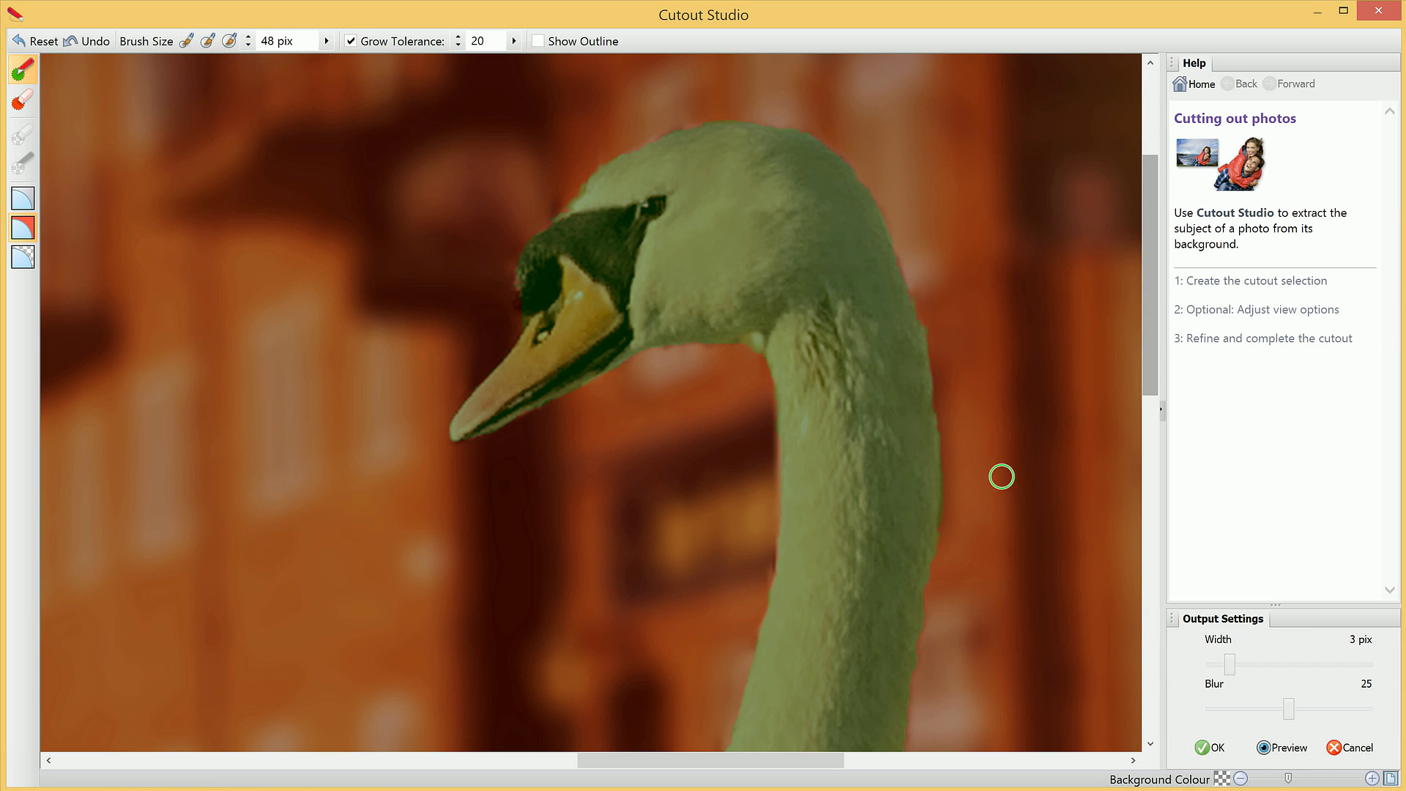
Keep the back of the neck and top of the head, then zoom out to the whole photo
{"action": "scroll", "coordinate": [1113, 336], "scroll_direction": "up", "scroll_amount": 2, "text": "ctrl"}
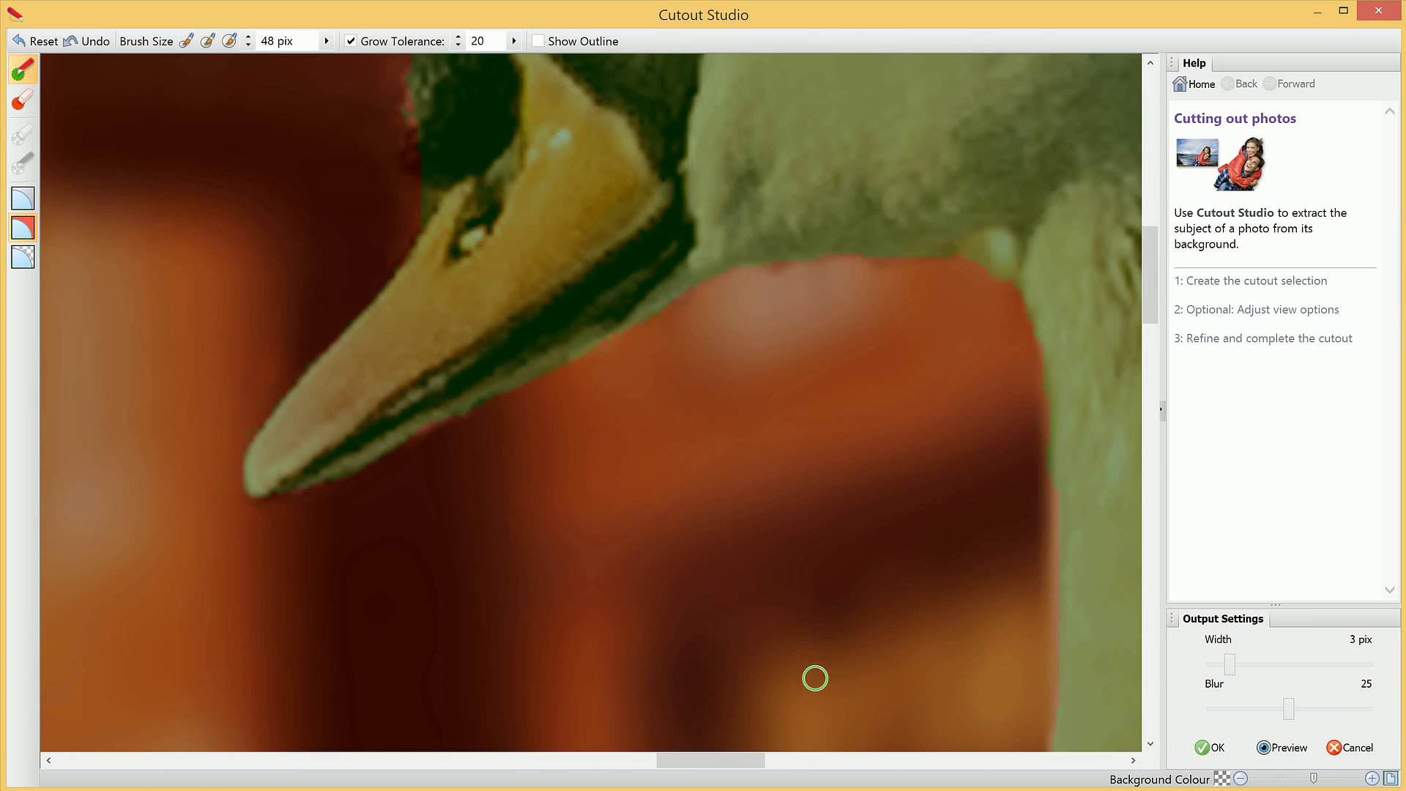
{"action": "left_click_drag", "start_coordinate": [699, 766], "coordinate": [781, 767]}
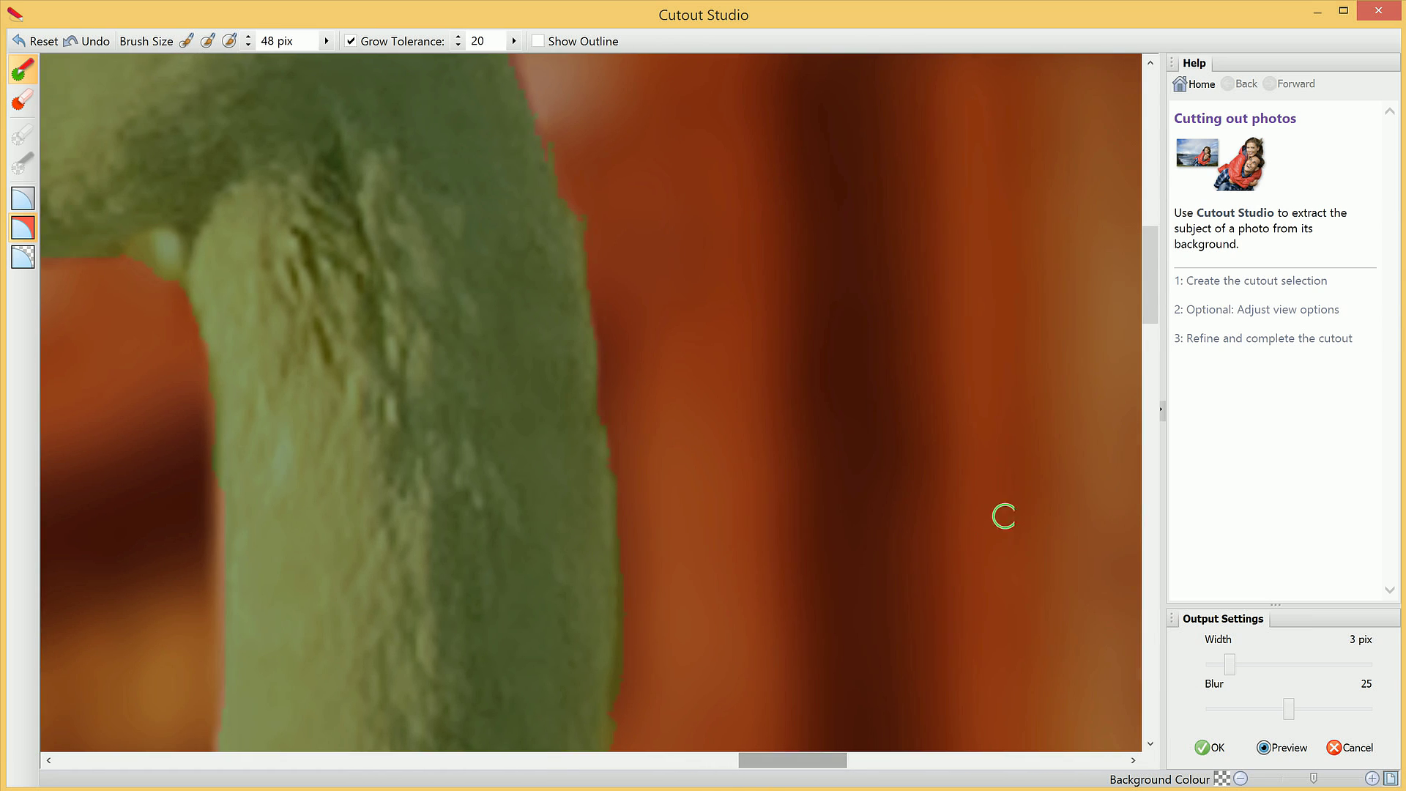
{"action": "left_click_drag", "start_coordinate": [1149, 299], "coordinate": [1150, 284]}
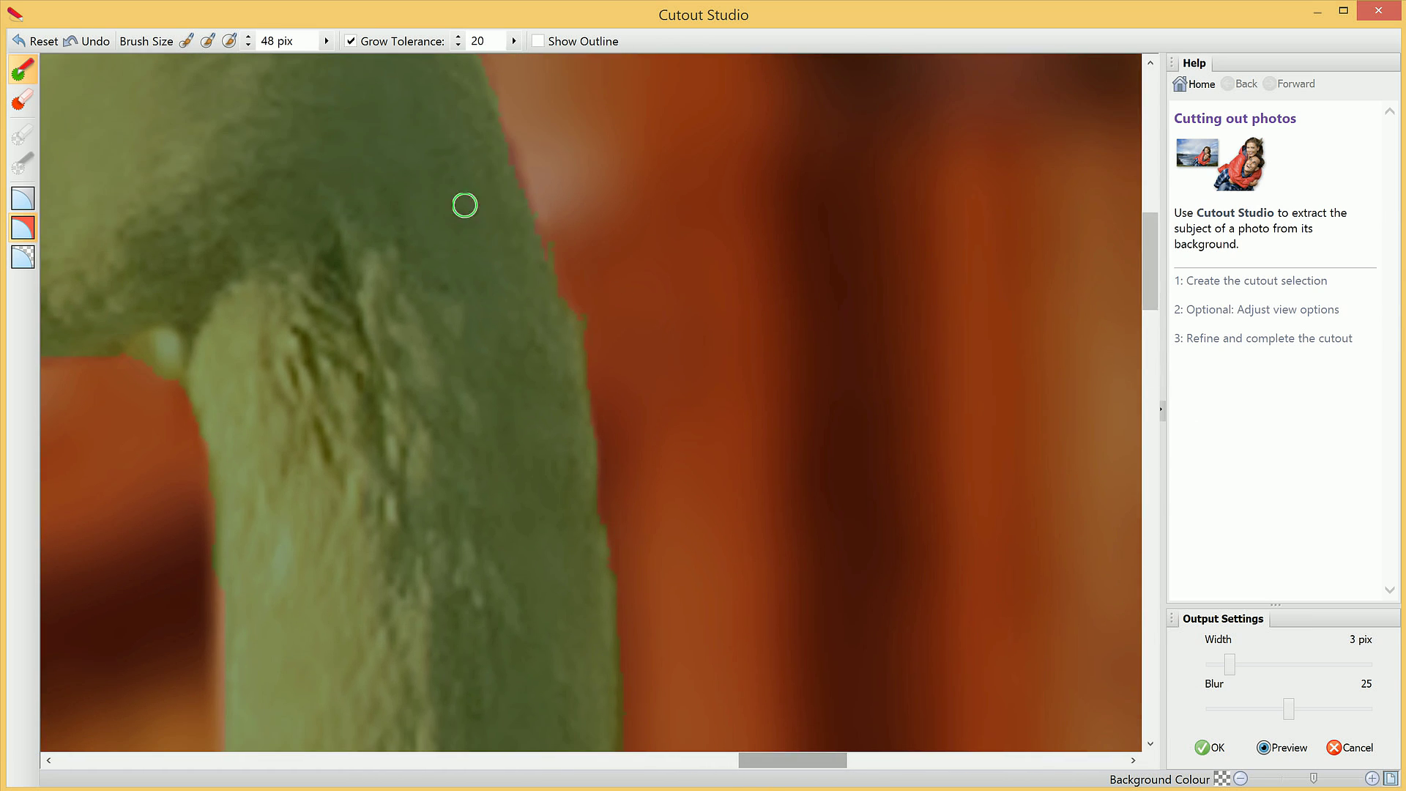
{"action": "mouse_move", "coordinate": [488, 117]}
{"action": "left_mouse_down"}
{"action": "mouse_move", "coordinate": [536, 249]}
{"action": "mouse_move", "coordinate": [518, 220]}
{"action": "left_mouse_up"}
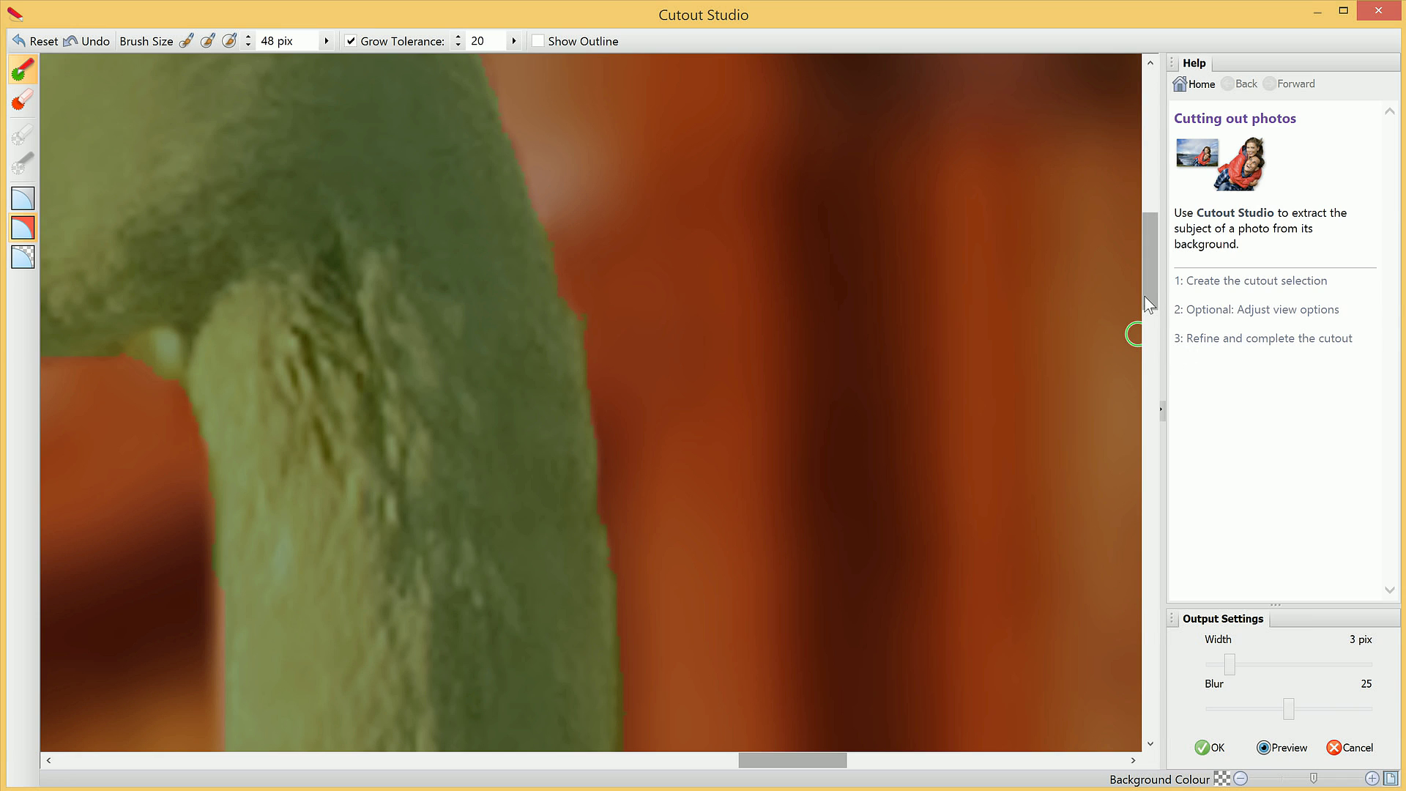
{"action": "left_click_drag", "start_coordinate": [1150, 295], "coordinate": [1148, 240]}
{"action": "left_click", "coordinate": [366, 254]}
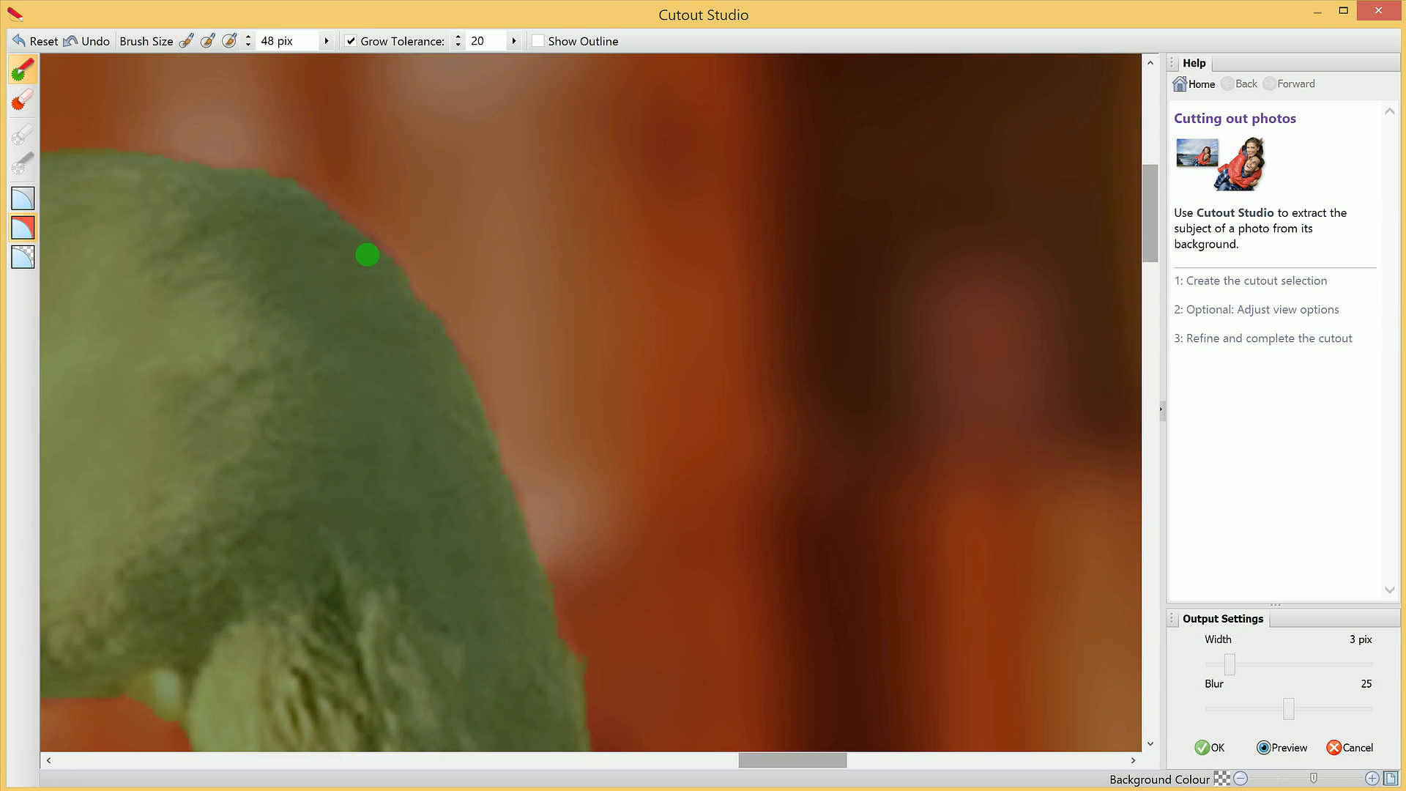
{"action": "scroll", "coordinate": [419, 451], "scroll_direction": "down", "scroll_amount": 1}
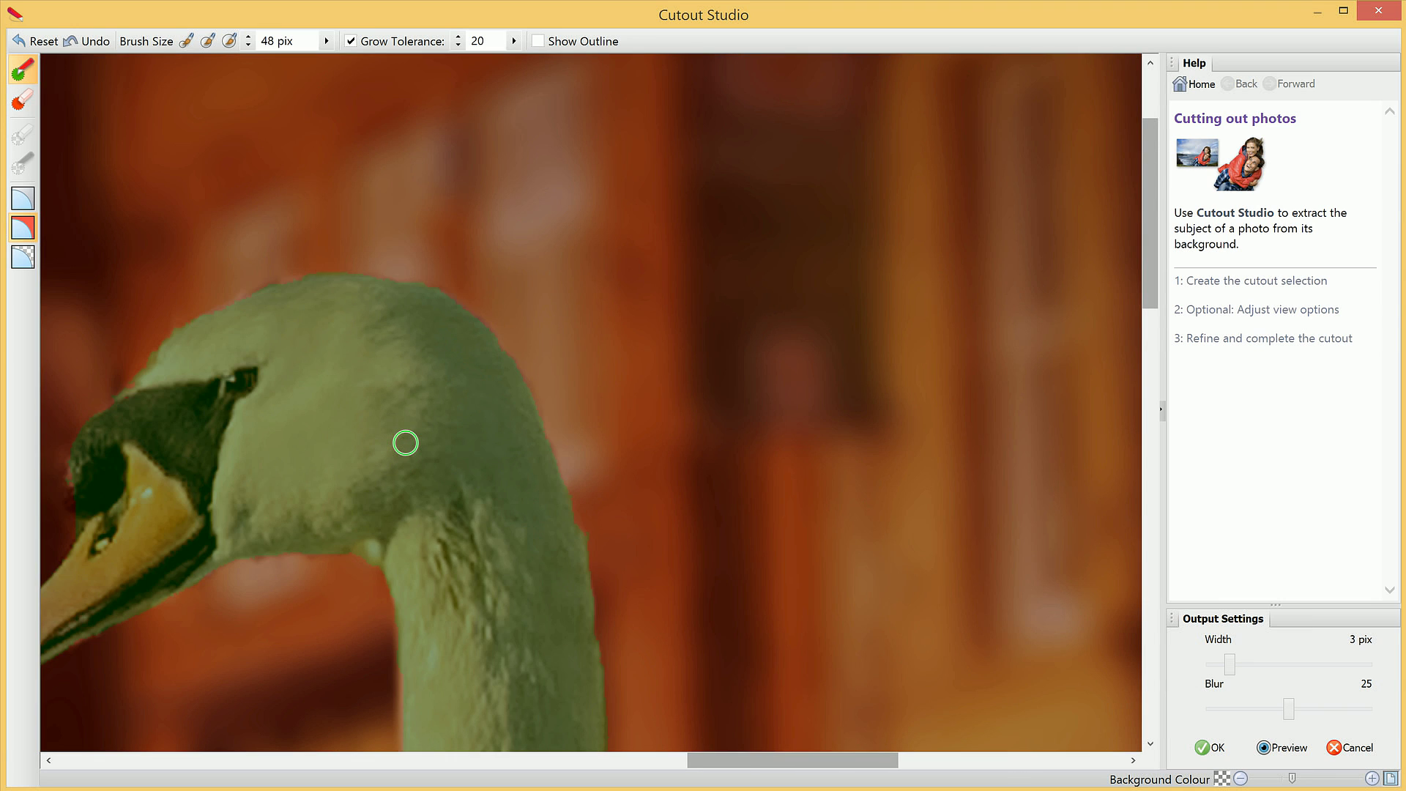
{"action": "scroll", "coordinate": [354, 584], "scroll_direction": "down", "scroll_amount": 3}
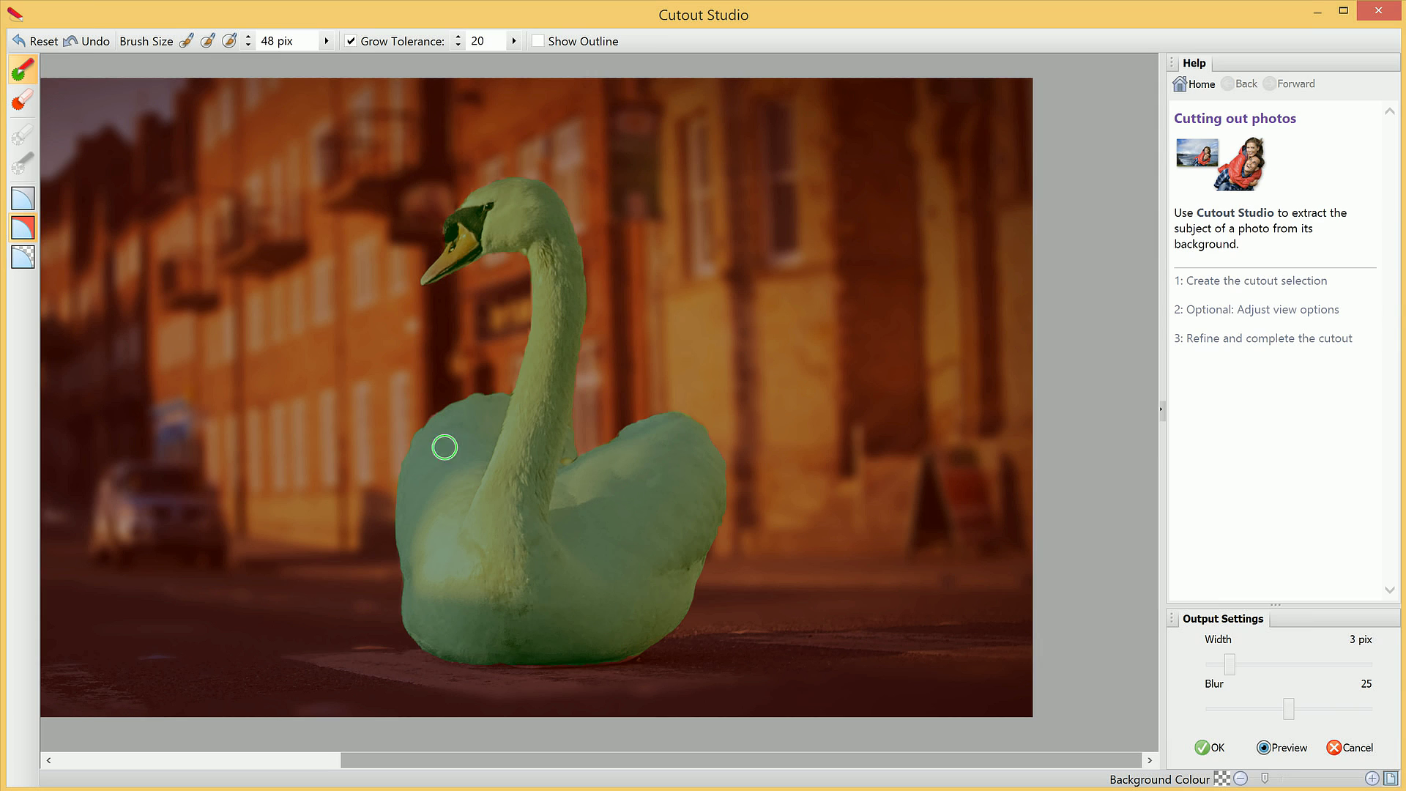
Show the discarded background as transparent and preview the finished swan cutout
{"action": "left_click", "coordinate": [23, 260]}
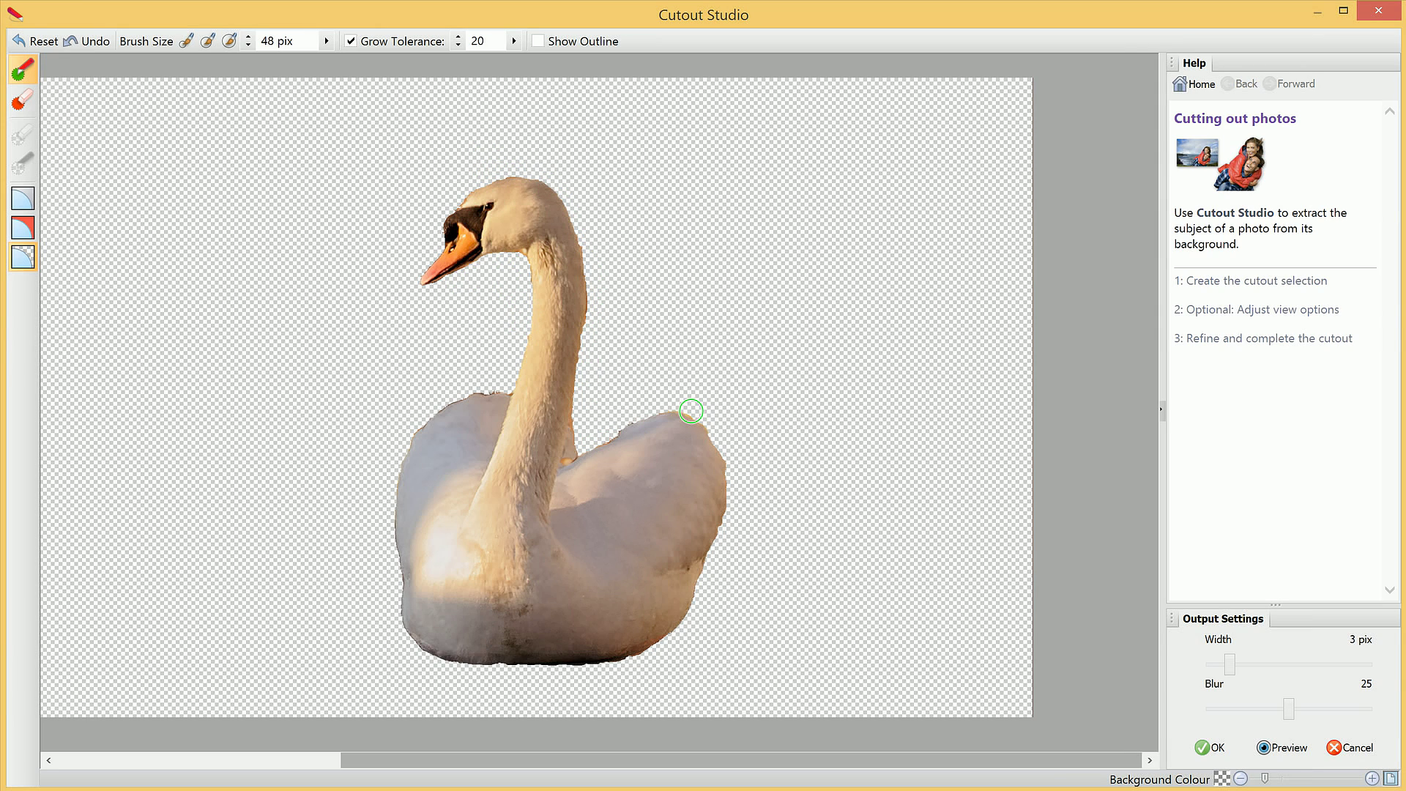
{"action": "left_click", "coordinate": [1286, 748]}
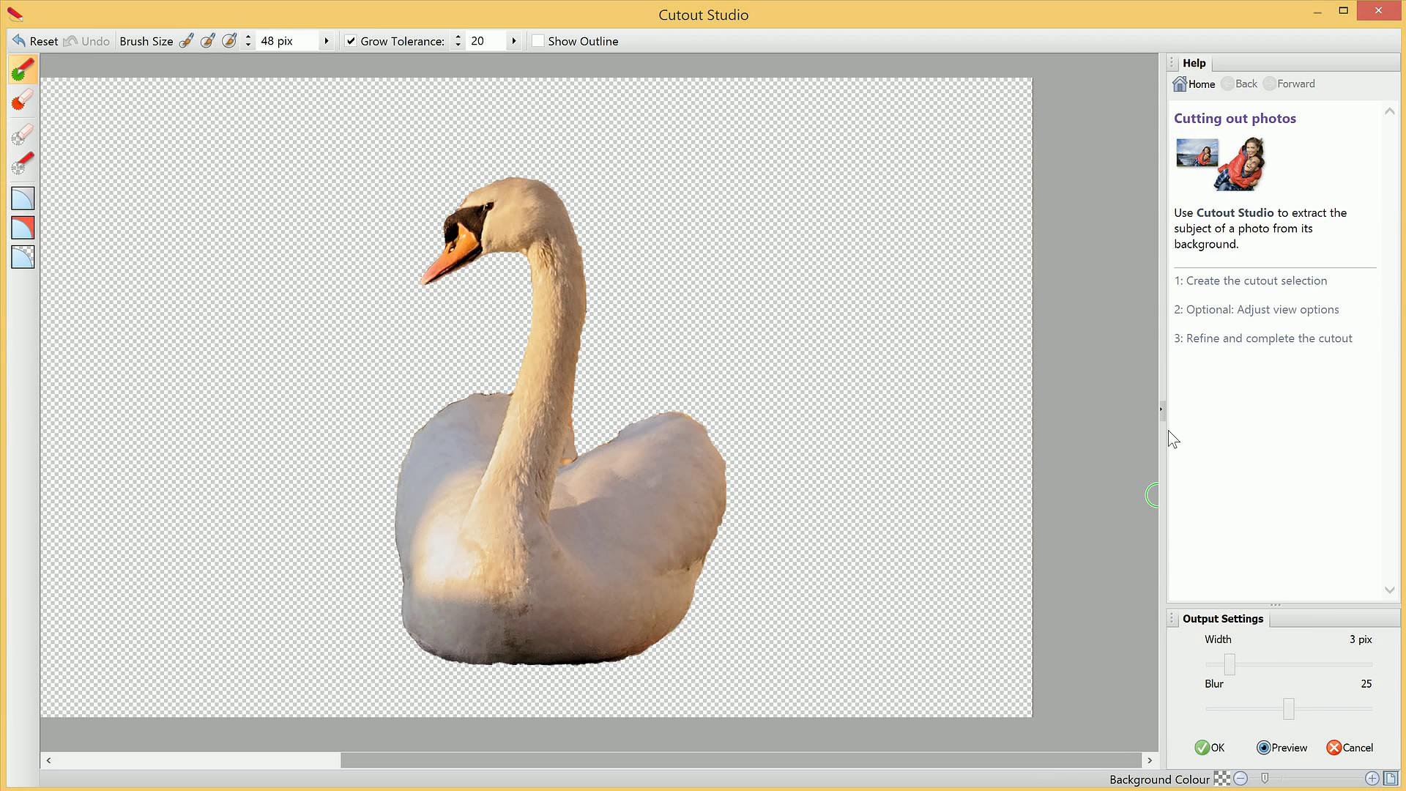
Apply the cutout and nudge the swan on Layer 1 slightly to the right
{"action": "left_click", "coordinate": [1210, 747]}
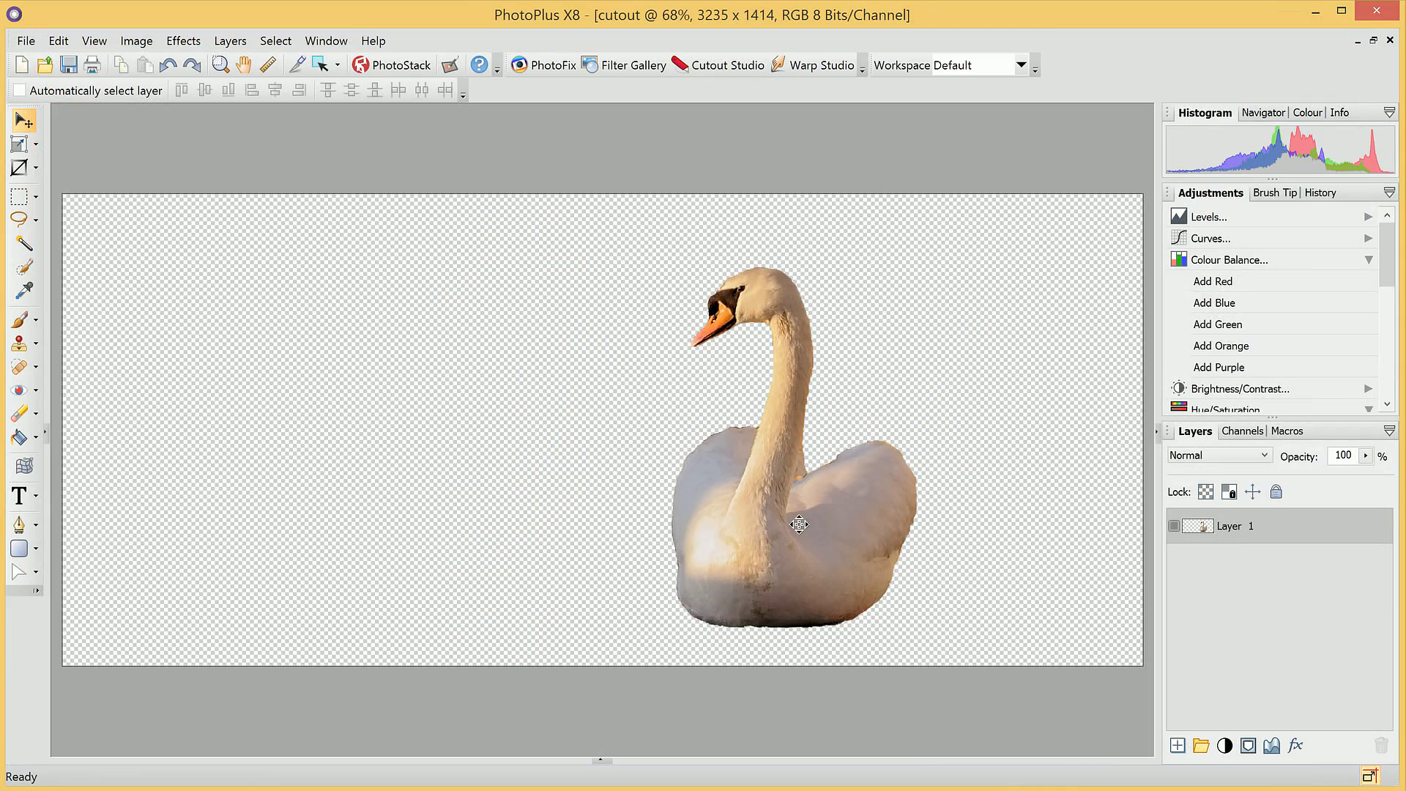
{"action": "mouse_move", "coordinate": [809, 521]}
{"action": "left_mouse_down"}
{"action": "mouse_move", "coordinate": [805, 481]}
{"action": "mouse_move", "coordinate": [740, 468]}
{"action": "mouse_move", "coordinate": [349, 439]}
{"action": "mouse_move", "coordinate": [544, 506]}
{"action": "mouse_move", "coordinate": [894, 446]}
{"action": "mouse_move", "coordinate": [822, 540]}
{"action": "mouse_move", "coordinate": [830, 529]}
{"action": "left_mouse_up"}
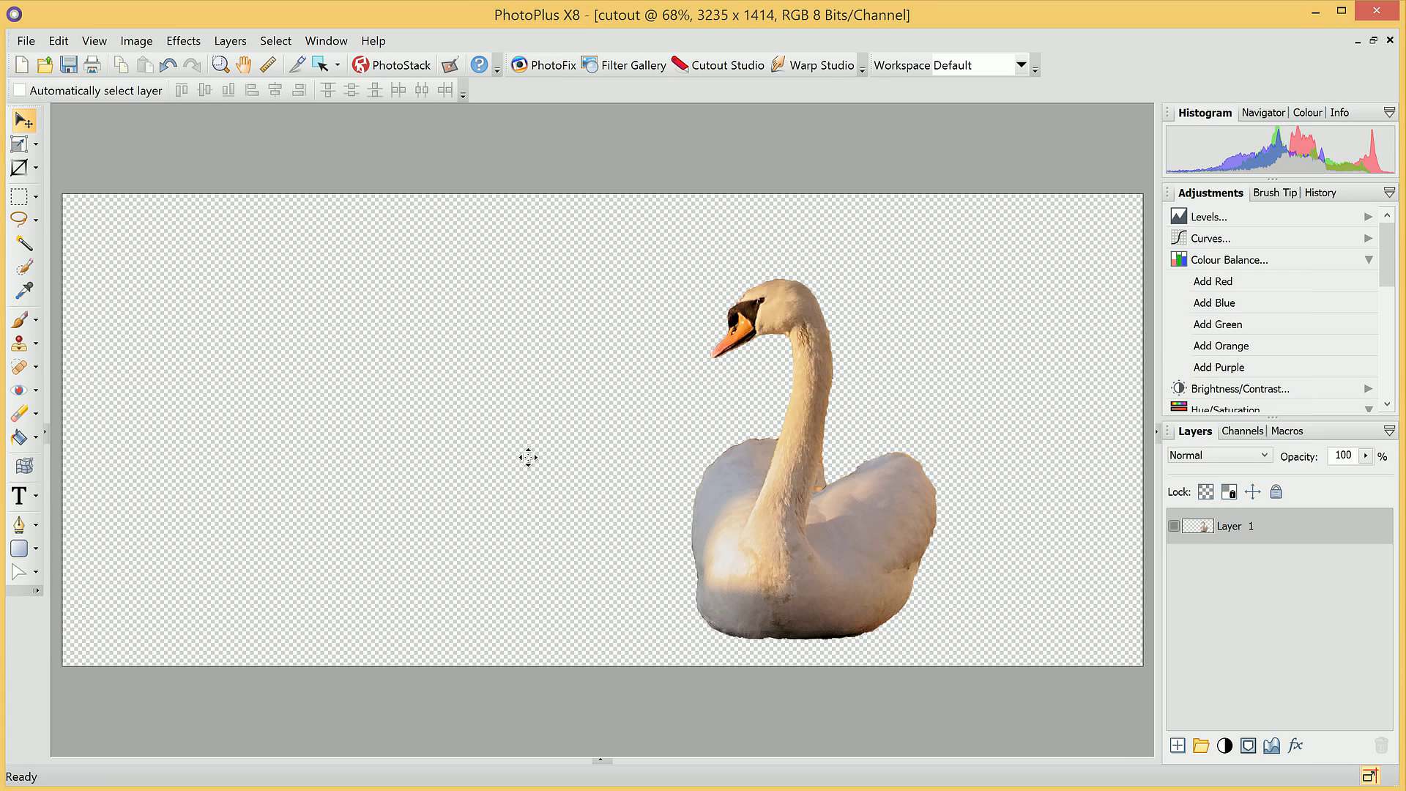